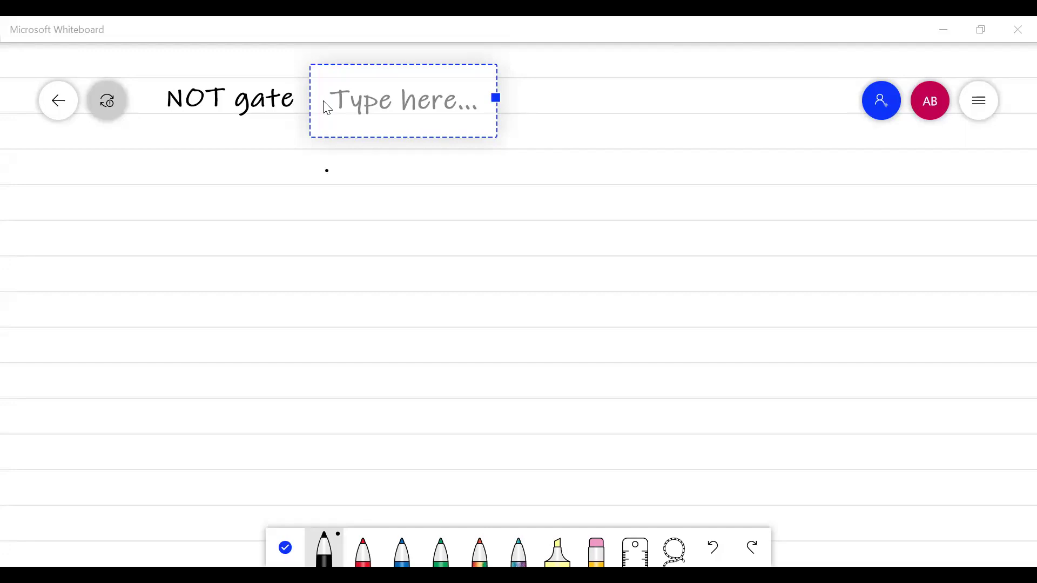
Enter "also called as an inverter" in the text box beside the NOT gate heading.
type("al")
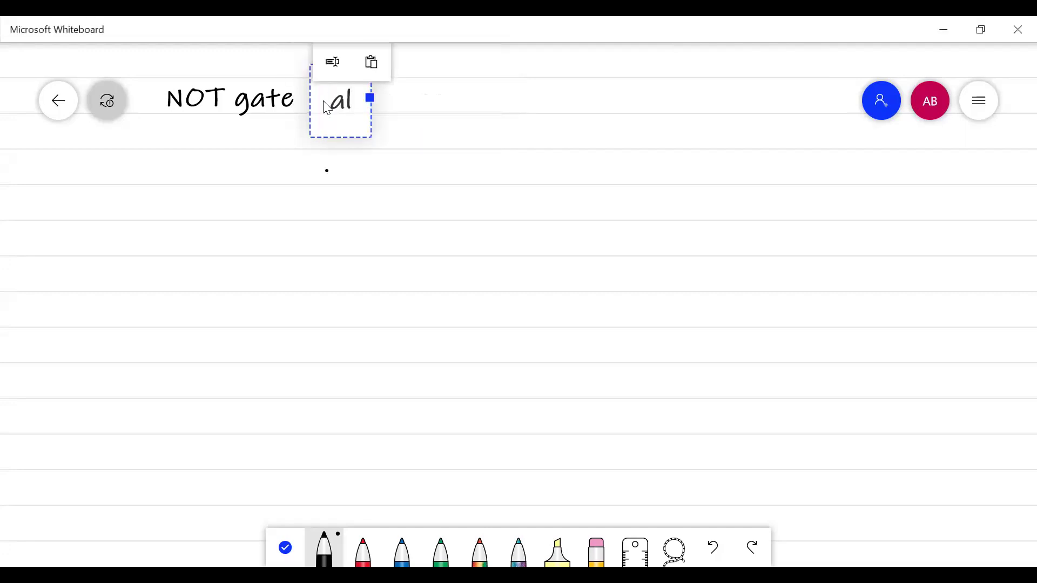
type("so called")
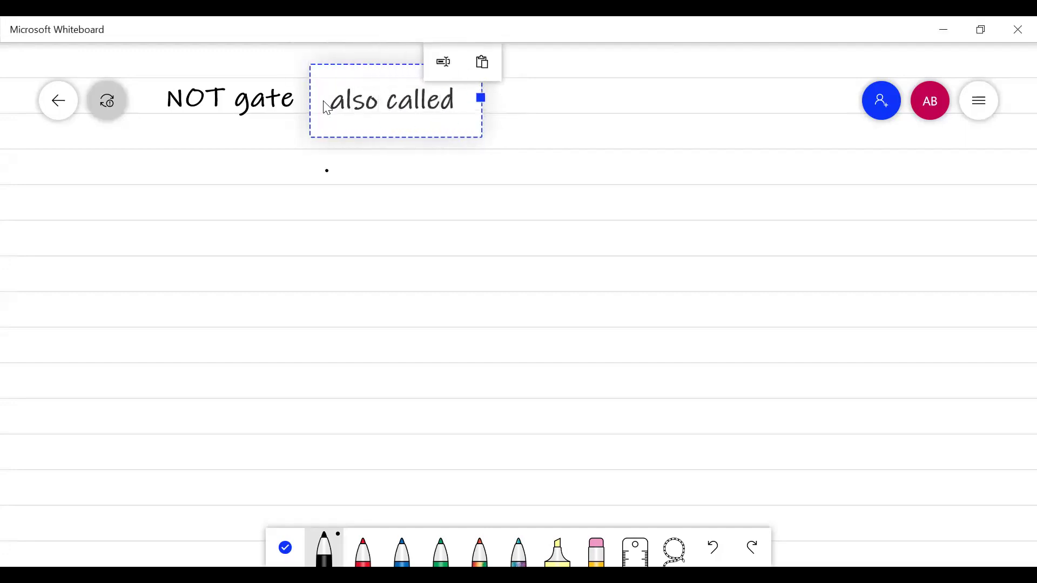
type(" as an in")
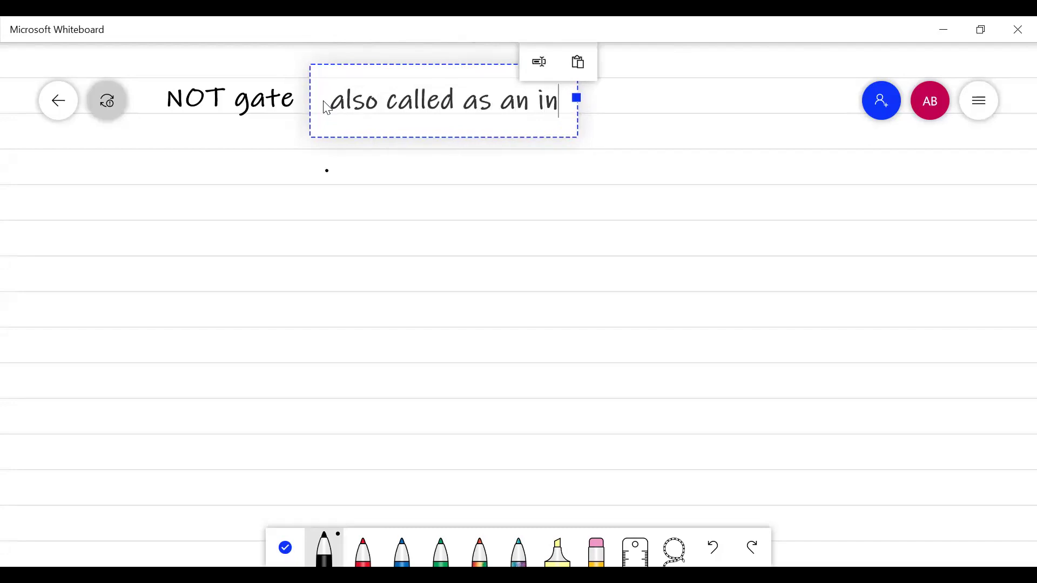
type("verterer")
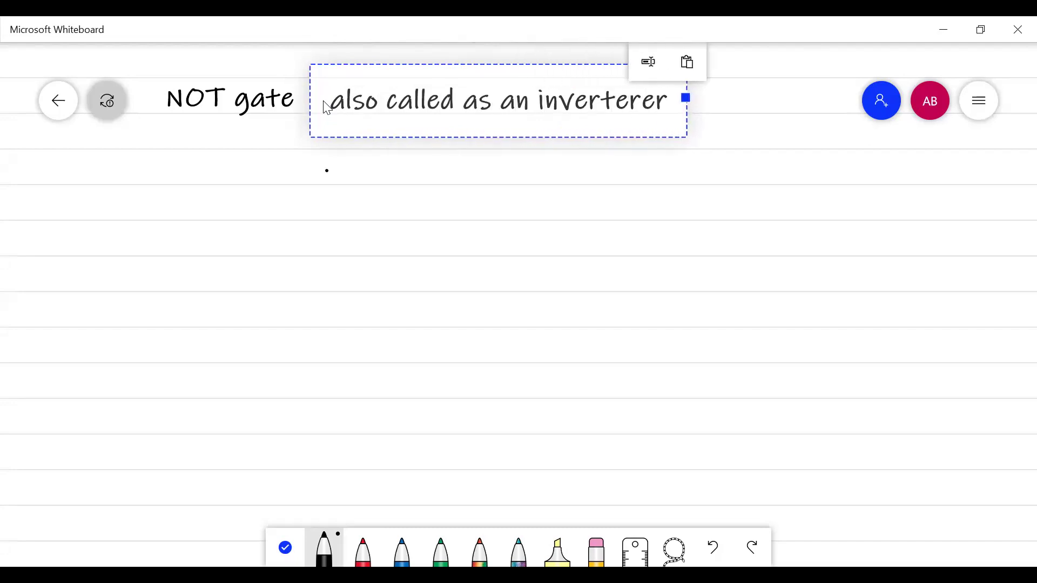
key("BackSpace")
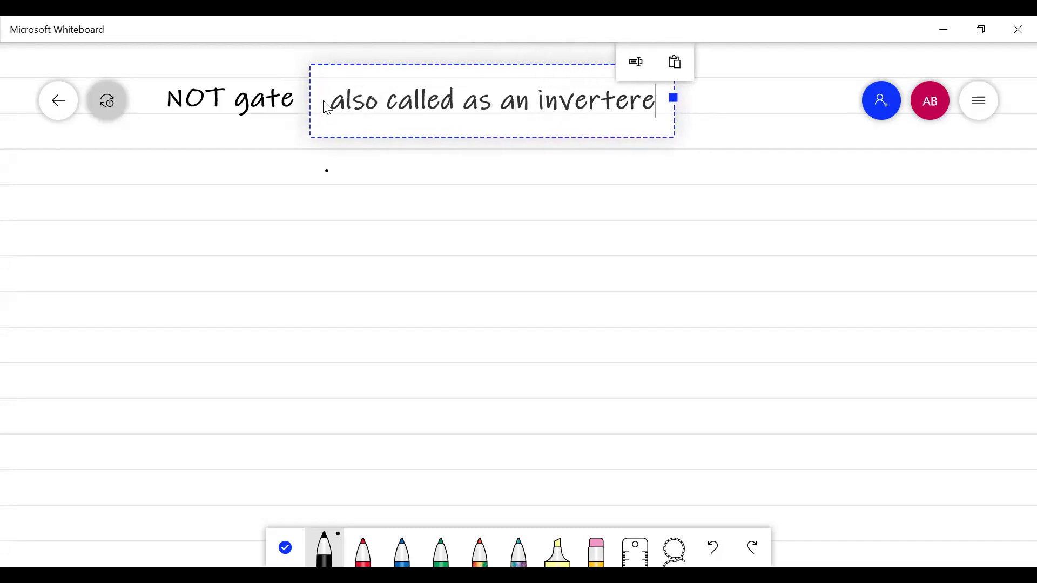
key("BackSpace")
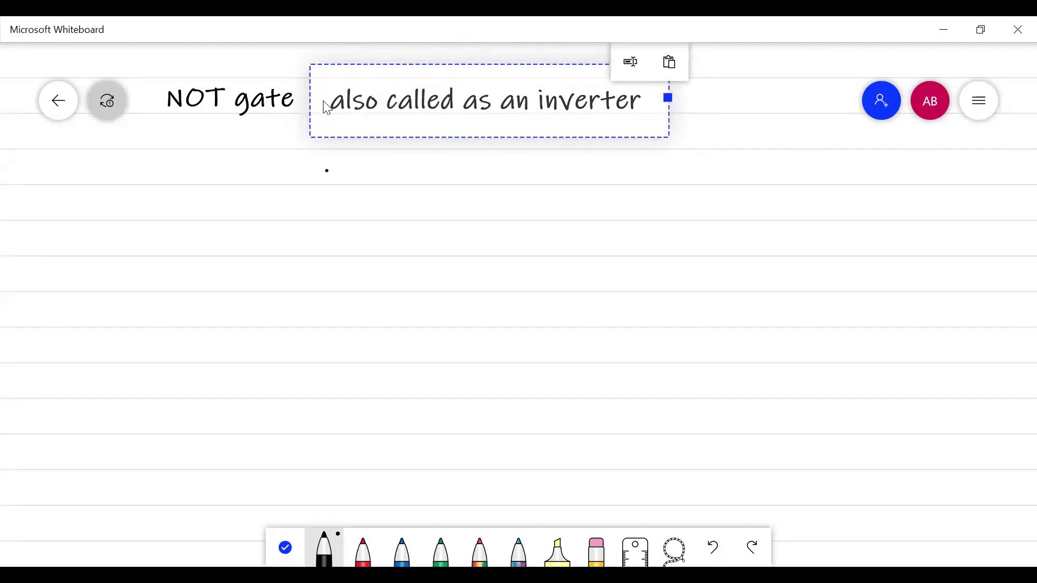
Extend the description with "reverses the logic level of its input" and leave the text box.
type("reverses the logi")
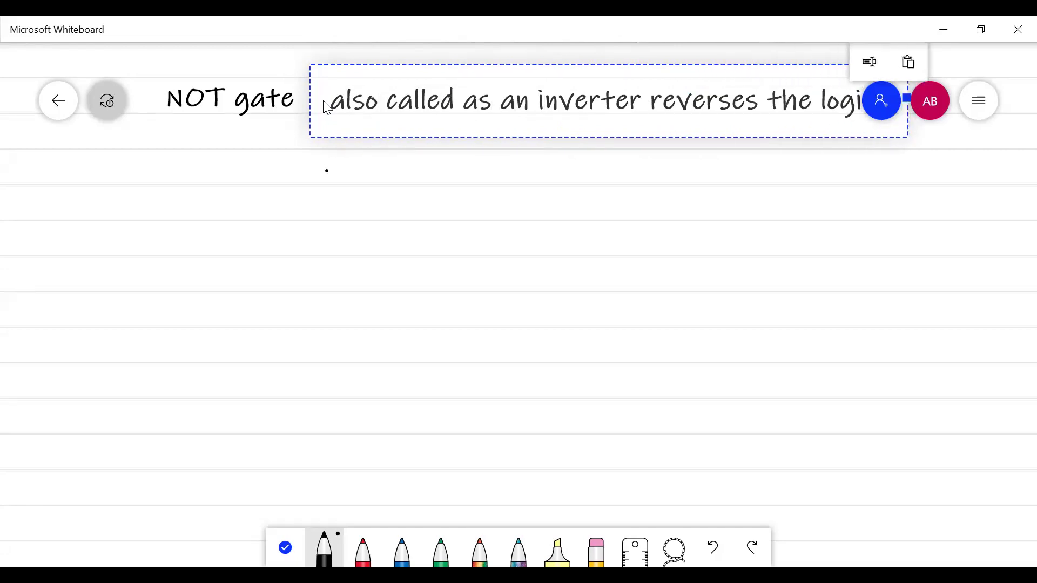
type("c v o")
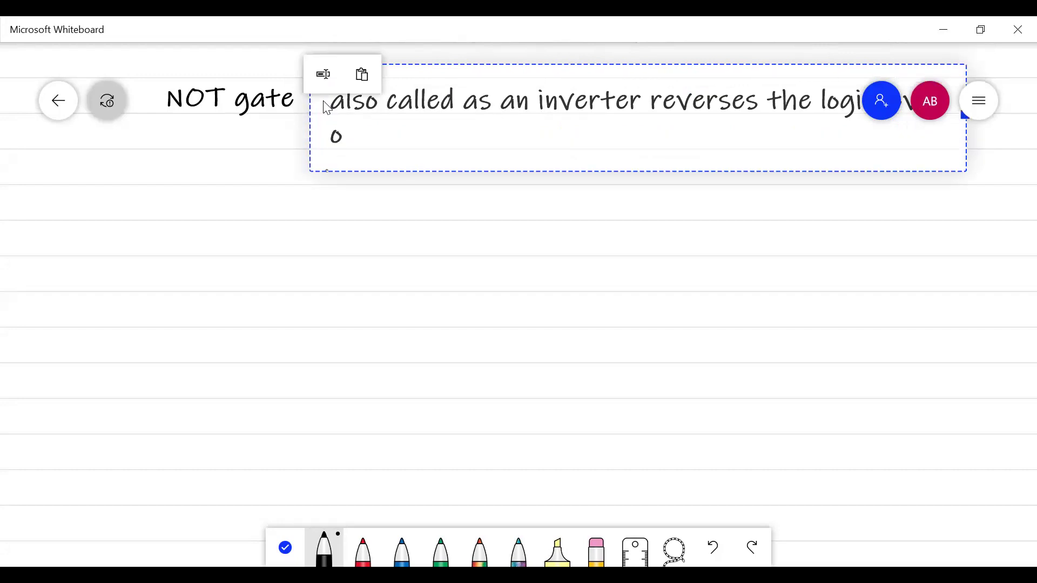
type("f its in")
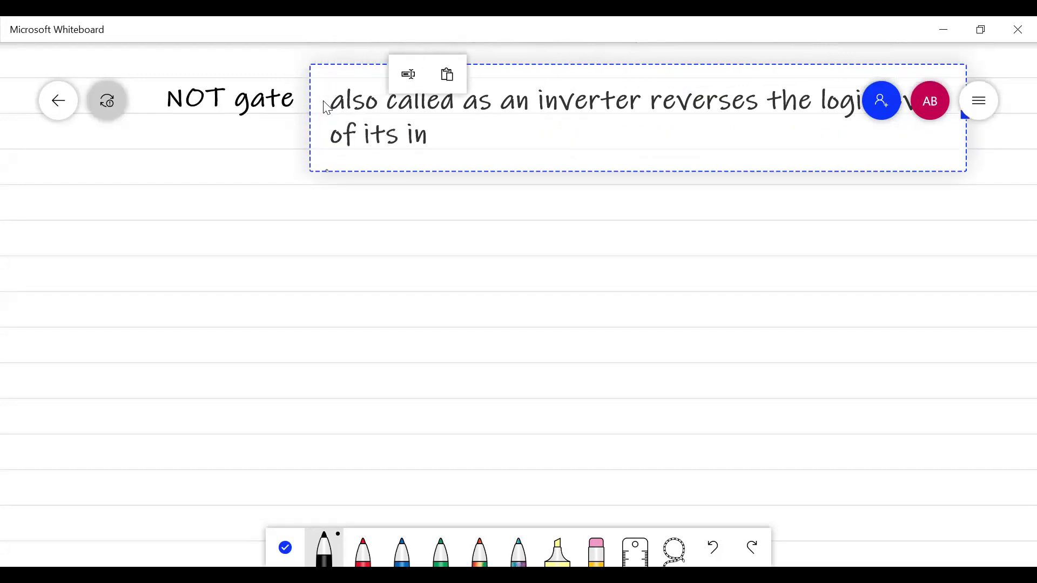
type("put")
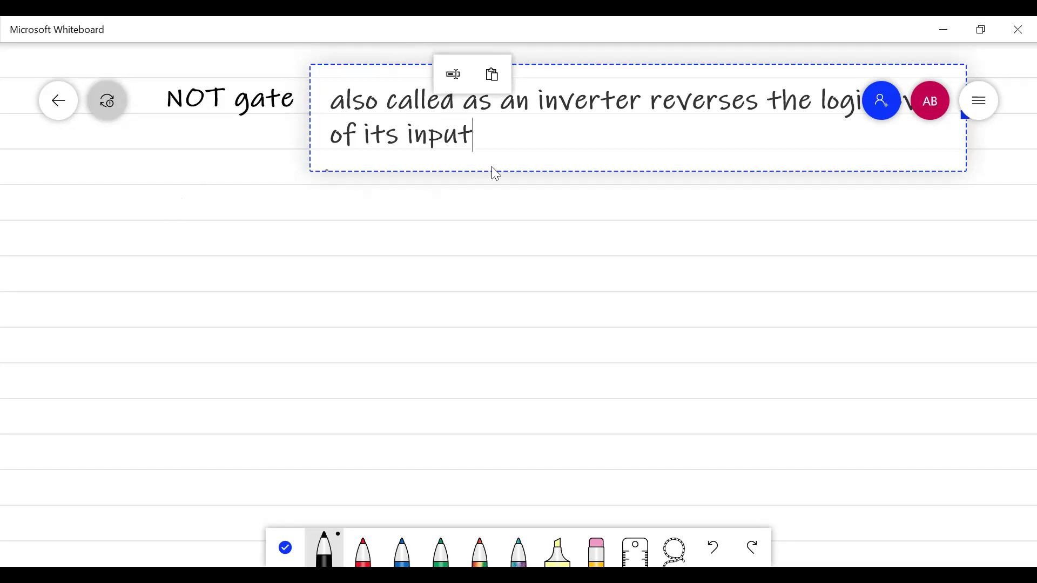
right_click(440, 181)
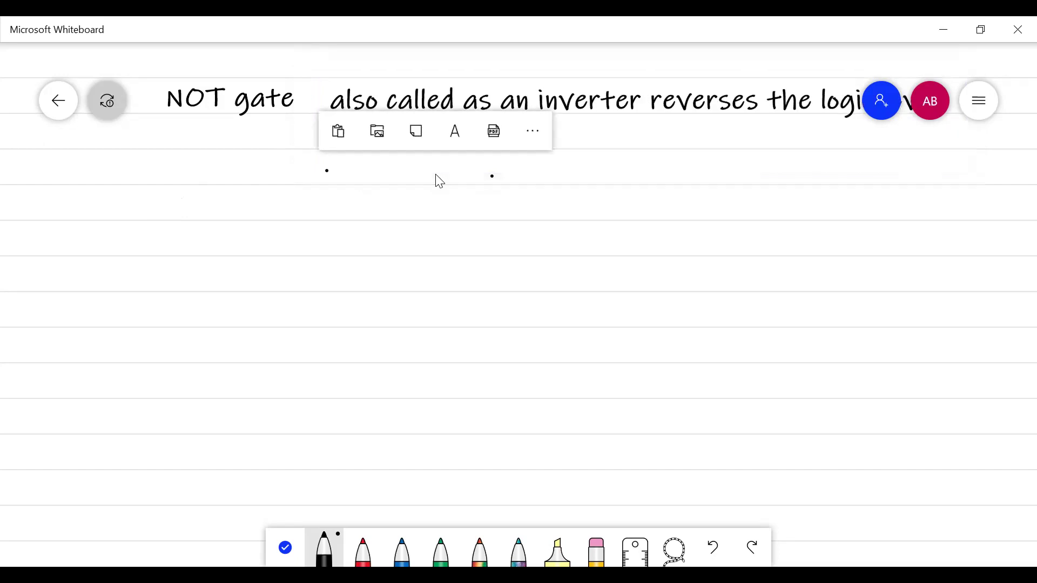
Handwrite the inversion rows "0 → 1" and "1 → 0" in black below the heading.
mouse_move(153, 190)
left_mouse_down()
mouse_move(142, 217)
mouse_move(166, 195)
mouse_move(150, 190)
mouse_move(246, 200)
mouse_move(231, 211)
left_mouse_up()
left_click_drag(287, 189, 284, 220)
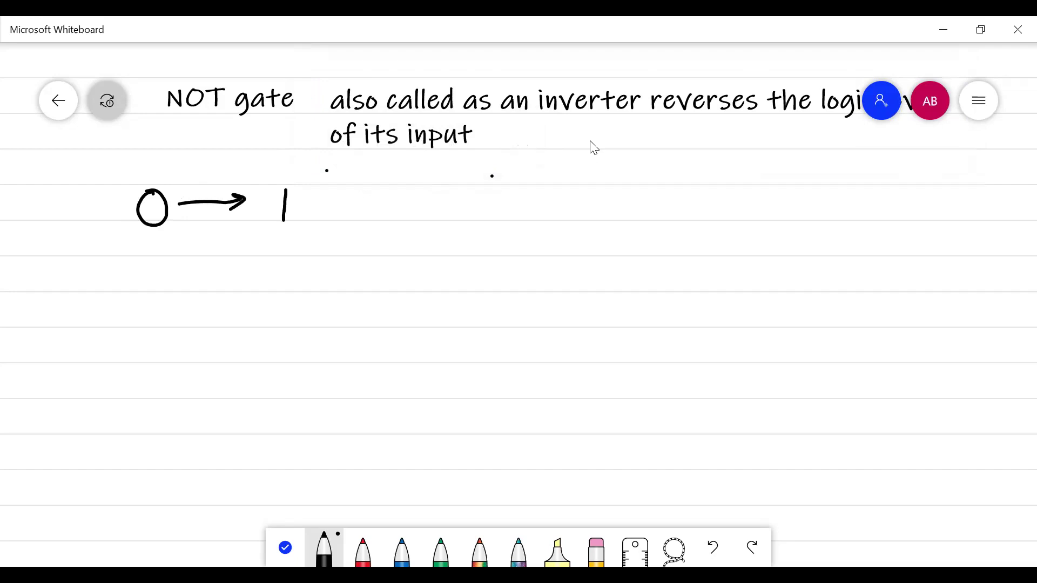
mouse_move(150, 259)
left_mouse_down()
mouse_move(151, 293)
mouse_move(241, 273)
left_mouse_up()
left_click_drag(242, 273, 229, 280)
mouse_move(284, 258)
left_mouse_down()
mouse_move(299, 284)
mouse_move(284, 260)
left_mouse_up()
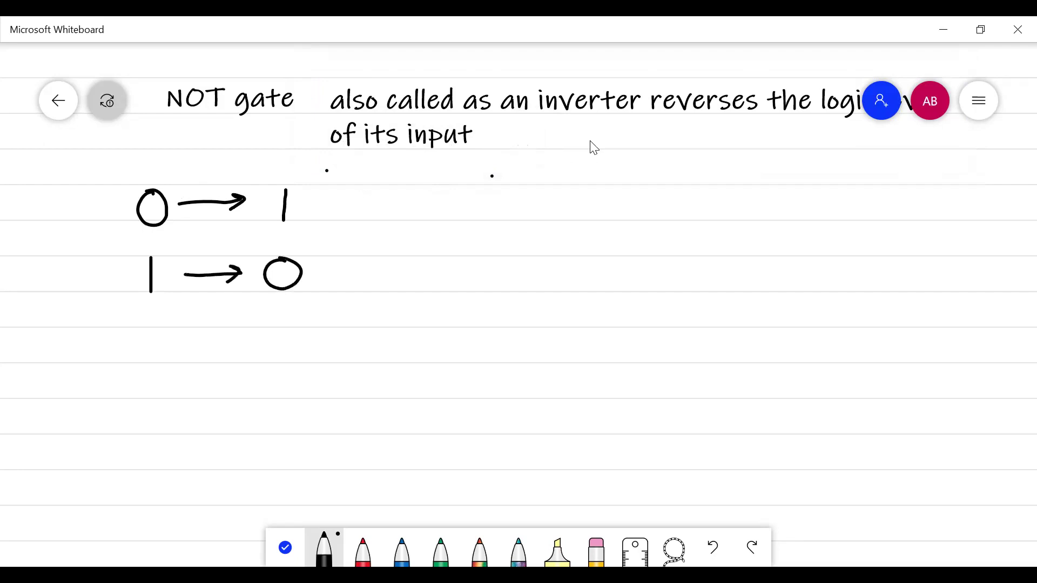
Label the two columns A and A-bar, and write I/P and O/P above them.
mouse_move(147, 153)
left_mouse_down()
mouse_move(139, 185)
mouse_move(165, 186)
mouse_move(162, 171)
left_mouse_up()
mouse_move(275, 149)
left_mouse_down()
mouse_move(267, 178)
mouse_move(291, 176)
mouse_move(293, 138)
left_mouse_up()
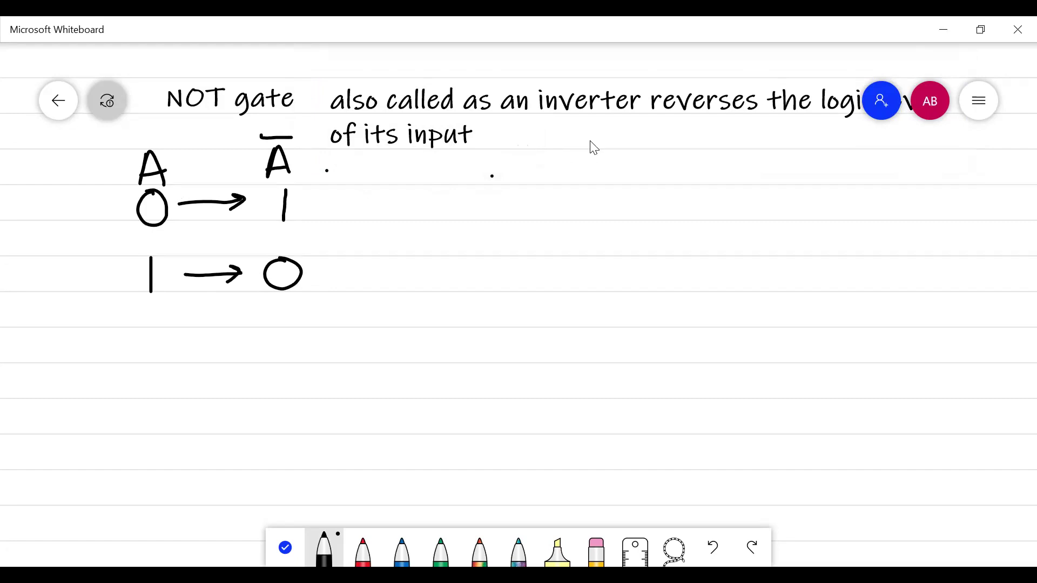
mouse_move(135, 121)
left_mouse_down()
mouse_move(110, 153)
mouse_move(157, 147)
left_mouse_up()
left_click_drag(157, 118, 157, 133)
mouse_move(246, 117)
left_mouse_down()
mouse_move(250, 140)
mouse_move(271, 134)
left_mouse_up()
left_click_drag(271, 120, 272, 123)
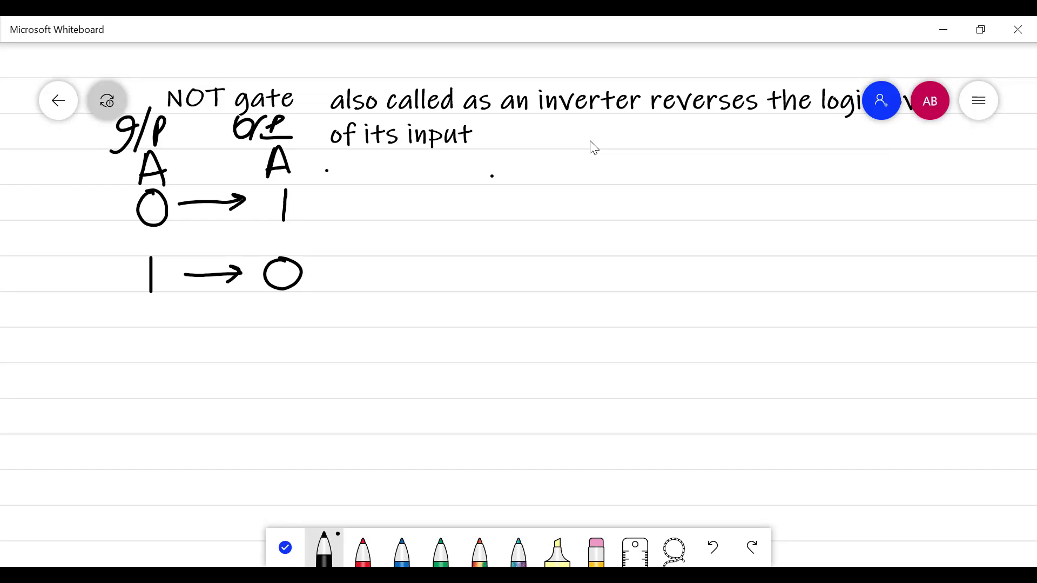
Annotate the "0 → 1" row with LOW beside the input and HIGH beside the output.
mouse_move(31, 193)
left_mouse_down()
mouse_move(30, 221)
mouse_move(53, 221)
left_mouse_up()
mouse_move(51, 199)
left_mouse_down()
mouse_move(45, 216)
mouse_move(54, 199)
mouse_move(89, 223)
mouse_move(93, 192)
left_mouse_up()
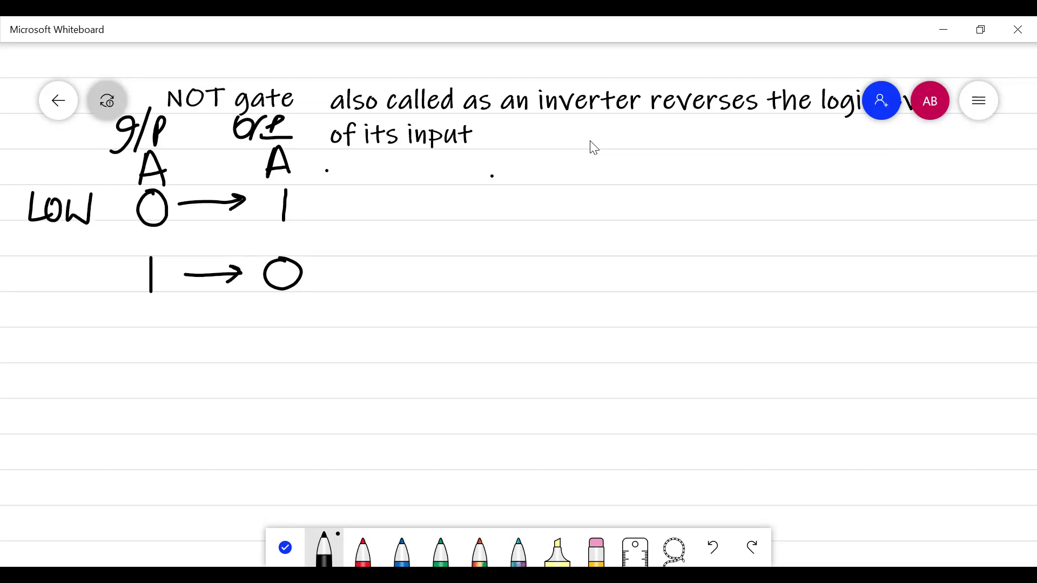
left_click_drag(339, 186, 336, 219)
mouse_move(336, 206)
left_mouse_down()
mouse_move(362, 203)
mouse_move(359, 220)
left_mouse_up()
mouse_move(380, 186)
left_mouse_down()
mouse_move(372, 226)
mouse_move(407, 217)
mouse_move(408, 230)
left_mouse_up()
mouse_move(419, 195)
left_mouse_down()
mouse_move(419, 221)
mouse_move(441, 205)
left_mouse_up()
left_click_drag(443, 192, 439, 223)
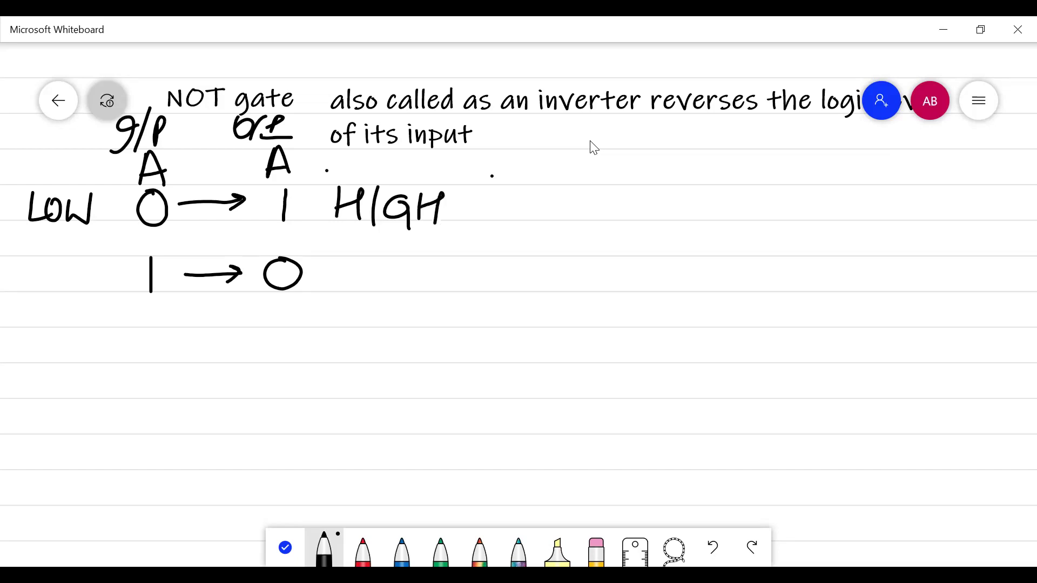
Annotate the "1 → 0" row with HIGH beside the input and LOW beside the output.
mouse_move(36, 263)
left_mouse_down()
mouse_move(35, 292)
mouse_move(56, 272)
left_mouse_up()
mouse_move(56, 257)
left_mouse_down()
mouse_move(50, 295)
mouse_move(88, 275)
mouse_move(85, 305)
left_mouse_up()
mouse_move(96, 258)
left_mouse_down()
mouse_move(95, 292)
mouse_move(116, 253)
mouse_move(111, 290)
left_mouse_up()
mouse_move(358, 263)
left_mouse_down()
mouse_move(376, 287)
mouse_move(397, 263)
left_mouse_up()
left_click_drag(414, 258, 439, 255)
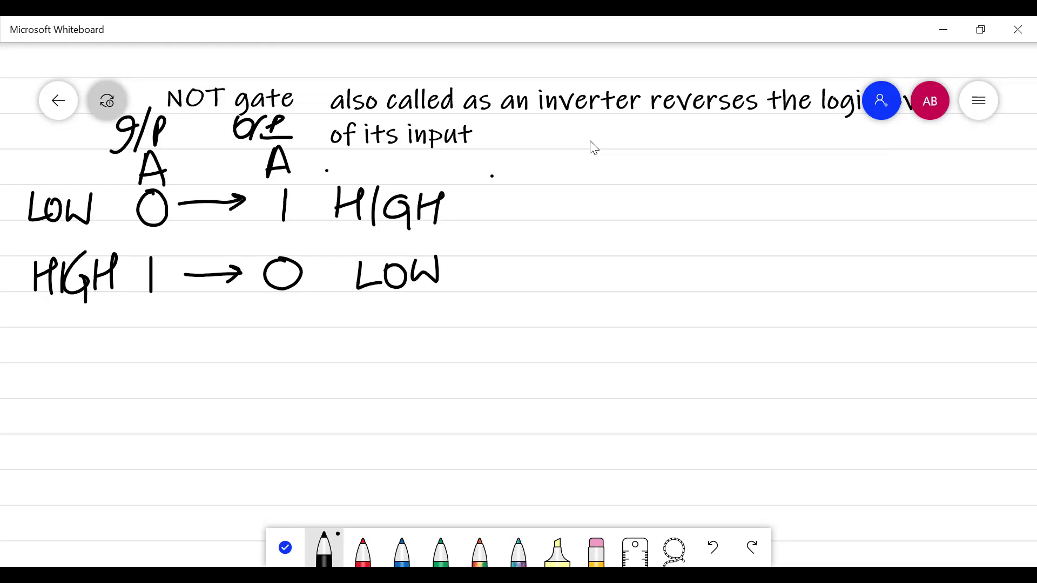
Draw a table border around the truth values, with a column divider and a line under the A and A-bar headings.
mouse_move(125, 162)
left_mouse_down()
mouse_move(127, 236)
mouse_move(186, 311)
mouse_move(324, 294)
mouse_move(304, 141)
mouse_move(117, 158)
left_mouse_up()
left_click_drag(215, 149, 225, 295)
left_click_drag(126, 186, 336, 192)
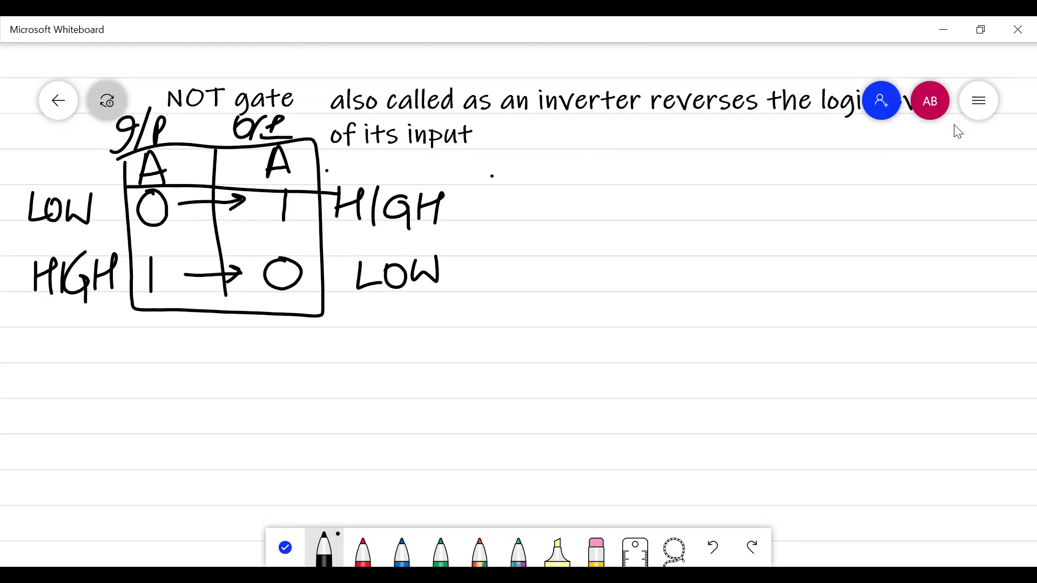
Clear the canvas and handwrite "Transistor - NPN," as the first line of the component list.
left_click(977, 98)
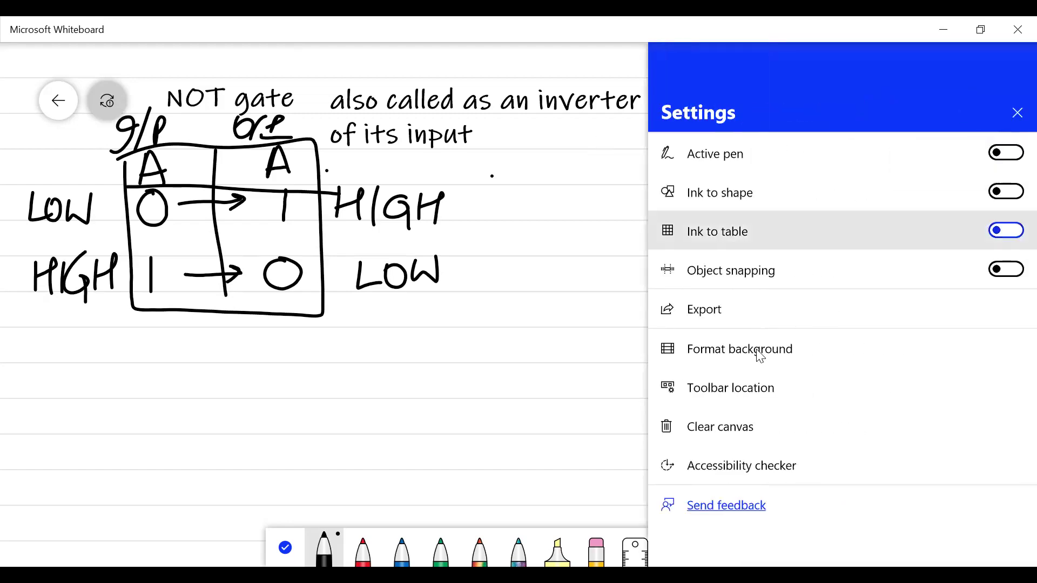
left_click(718, 430)
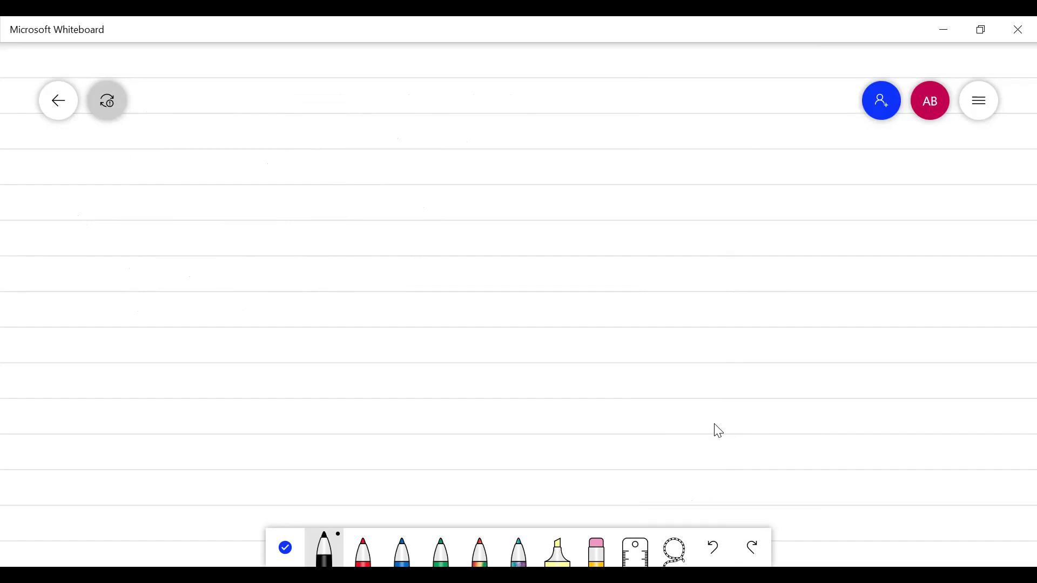
mouse_move(152, 85)
left_mouse_down()
mouse_move(182, 79)
mouse_move(172, 103)
mouse_move(188, 94)
mouse_move(294, 112)
left_mouse_up()
mouse_move(311, 71)
left_mouse_down()
mouse_move(321, 111)
mouse_move(364, 105)
left_mouse_up()
left_click_drag(303, 91, 337, 79)
mouse_move(366, 99)
left_mouse_down()
mouse_move(393, 97)
mouse_move(401, 115)
left_mouse_up()
left_click_drag(406, 79, 429, 116)
mouse_move(444, 83)
left_mouse_down()
mouse_move(442, 120)
mouse_move(448, 100)
mouse_move(490, 99)
mouse_move(499, 73)
mouse_move(509, 117)
left_mouse_up()
Add the resistor entry "1KΩ - 02," below the transistor line.
left_click_drag(191, 123, 182, 152)
mouse_move(212, 125)
left_mouse_down()
mouse_move(206, 149)
mouse_move(258, 136)
mouse_move(346, 139)
left_mouse_up()
mouse_move(414, 131)
left_mouse_down()
mouse_move(413, 147)
mouse_move(414, 128)
left_mouse_up()
mouse_move(424, 133)
left_mouse_down()
mouse_move(434, 125)
mouse_move(449, 154)
mouse_move(477, 158)
left_mouse_up()
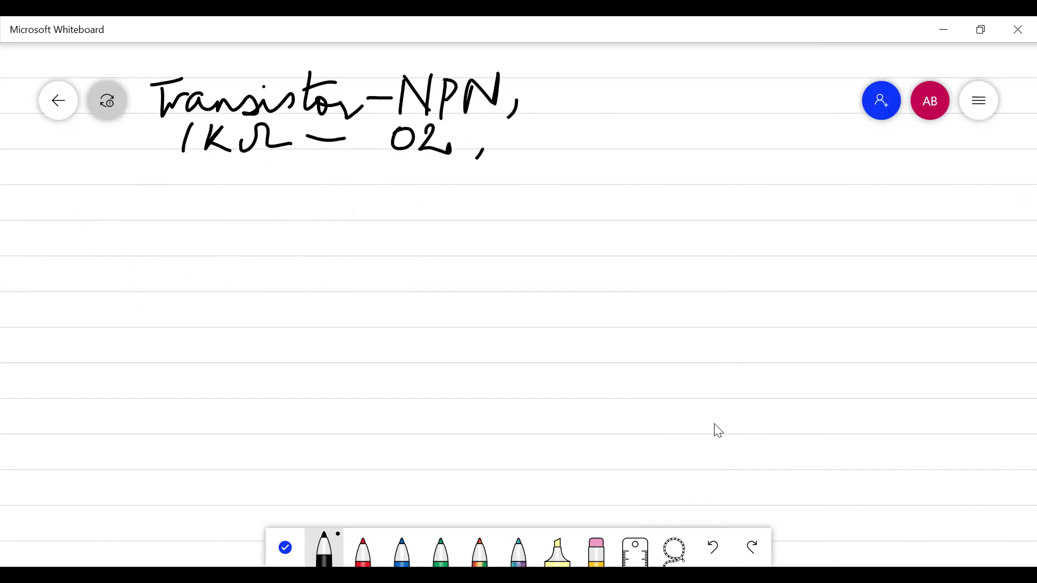
Add "1 - push button," as the third entry of the component list.
mouse_move(177, 172)
left_mouse_down()
mouse_move(192, 162)
mouse_move(185, 193)
mouse_move(236, 173)
mouse_move(245, 209)
left_mouse_up()
left_click(256, 167)
mouse_move(249, 175)
left_mouse_down()
mouse_move(403, 182)
mouse_move(477, 160)
mouse_move(533, 178)
left_mouse_up()
left_click_drag(457, 172, 475, 168)
left_click_drag(477, 171, 493, 167)
left_click_drag(556, 178, 538, 195)
Finish the component list with the entries "2 - LED," and "6V Battery.".
mouse_move(184, 200)
left_mouse_down()
mouse_move(185, 224)
mouse_move(208, 223)
left_mouse_up()
mouse_move(212, 213)
left_mouse_down()
mouse_move(299, 226)
mouse_move(320, 190)
mouse_move(321, 211)
left_mouse_up()
left_click_drag(306, 227, 342, 200)
mouse_move(341, 189)
left_mouse_down()
mouse_move(338, 221)
mouse_move(360, 233)
left_mouse_up()
mouse_move(215, 237)
left_mouse_down()
mouse_move(204, 261)
mouse_move(193, 251)
mouse_move(249, 236)
mouse_move(292, 259)
mouse_move(302, 247)
mouse_move(292, 261)
left_mouse_up()
mouse_move(327, 250)
left_mouse_down()
mouse_move(318, 256)
mouse_move(384, 261)
mouse_move(394, 227)
mouse_move(454, 241)
mouse_move(414, 285)
left_mouse_up()
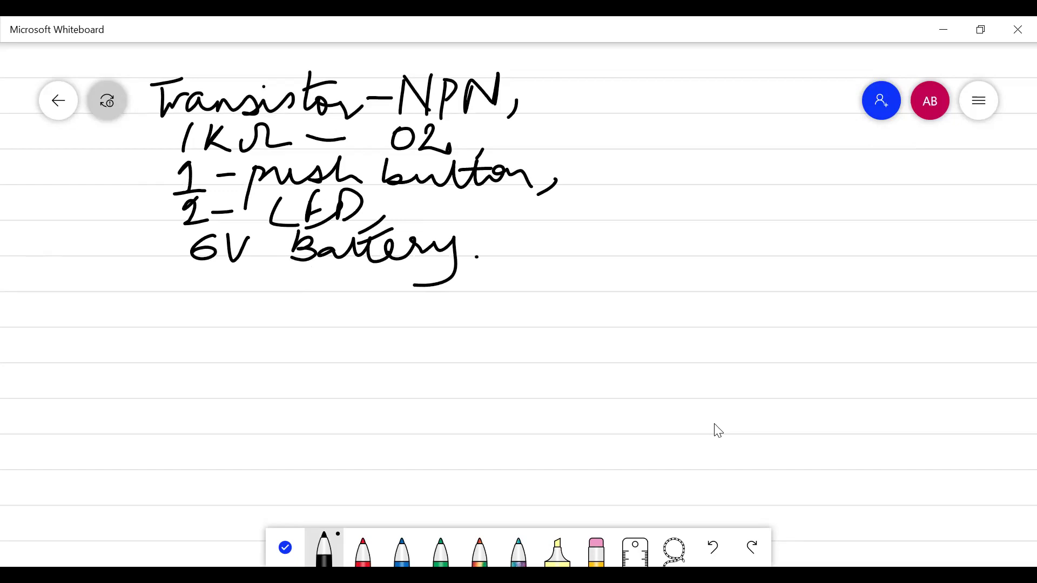
Handwrite "TINKERCAD → Breadboard" below the component list.
mouse_move(274, 296)
left_mouse_down()
mouse_move(315, 288)
mouse_move(289, 328)
mouse_move(306, 325)
left_mouse_up()
mouse_move(324, 301)
left_mouse_down()
mouse_move(319, 309)
mouse_move(348, 300)
mouse_move(358, 327)
left_mouse_up()
mouse_move(382, 297)
left_mouse_down()
mouse_move(364, 312)
mouse_move(383, 334)
left_mouse_up()
mouse_move(411, 297)
left_mouse_down()
mouse_move(403, 304)
mouse_move(422, 325)
left_mouse_up()
mouse_move(393, 314)
left_mouse_down()
mouse_move(445, 295)
mouse_move(463, 325)
left_mouse_up()
left_click_drag(488, 289, 498, 321)
mouse_move(493, 307)
left_mouse_down()
mouse_move(505, 287)
mouse_move(525, 322)
mouse_move(532, 306)
left_mouse_up()
mouse_move(535, 296)
left_mouse_down()
mouse_move(537, 328)
mouse_move(616, 307)
left_mouse_up()
mouse_move(602, 296)
left_mouse_down()
mouse_move(618, 307)
mouse_move(608, 318)
left_mouse_up()
mouse_move(638, 291)
left_mouse_down()
mouse_move(637, 323)
mouse_move(678, 298)
mouse_move(787, 303)
mouse_move(835, 319)
mouse_move(858, 305)
mouse_move(908, 323)
mouse_move(927, 280)
left_mouse_up()
Bracket the component list with an arrow towards the TINKERCAD line, and circle the "Transistor - NPN" entry.
mouse_move(533, 68)
left_mouse_down()
mouse_move(577, 238)
mouse_move(553, 260)
left_mouse_up()
mouse_move(599, 180)
left_mouse_down()
mouse_move(655, 178)
mouse_move(696, 246)
mouse_move(707, 234)
left_mouse_up()
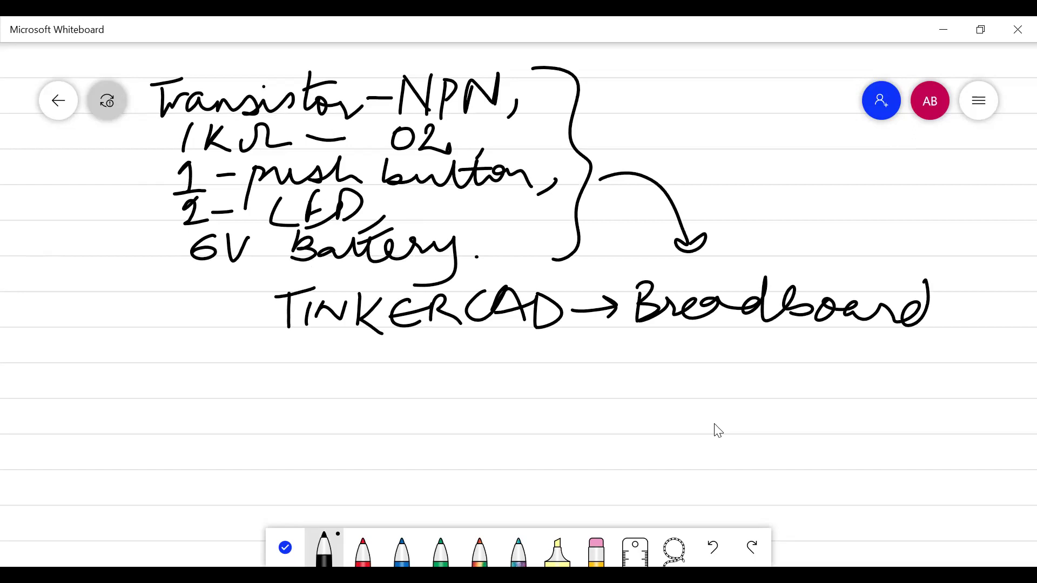
mouse_move(534, 73)
left_mouse_down()
mouse_move(149, 66)
mouse_move(440, 118)
mouse_move(534, 69)
left_mouse_up()
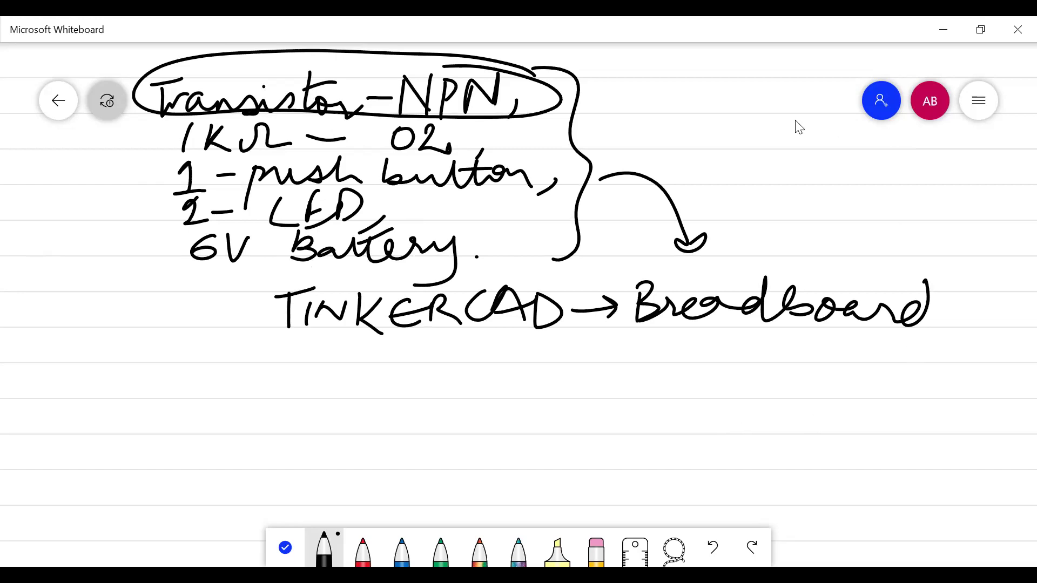
Clear the component notes from the canvas.
left_click(973, 115)
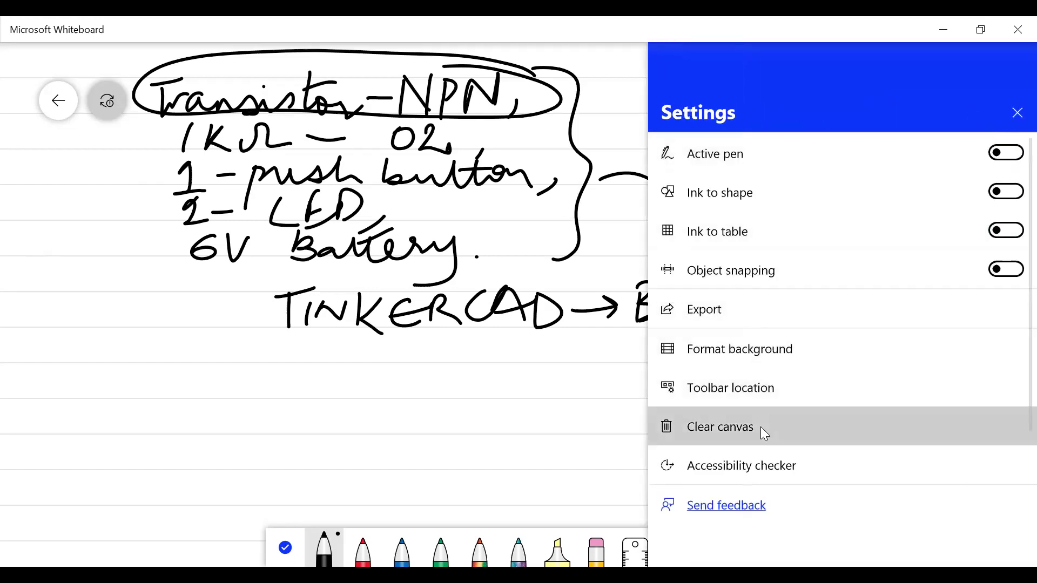
left_click(765, 434)
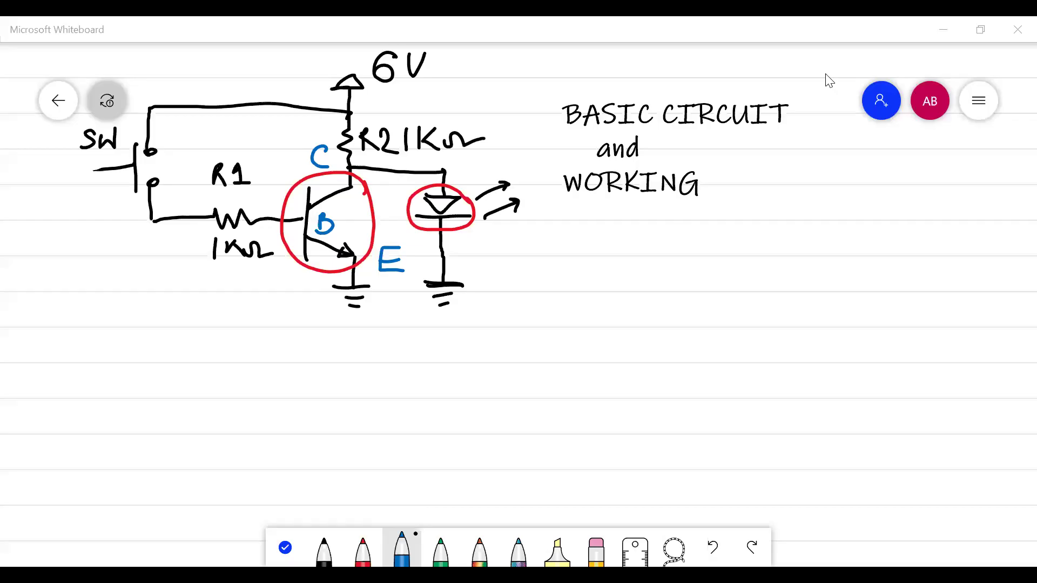
Mark the BASIC CIRCUIT title, the 6V supply, the SW switch and R1's 1KΩ value with blue underlines.
left_click_drag(549, 127, 800, 132)
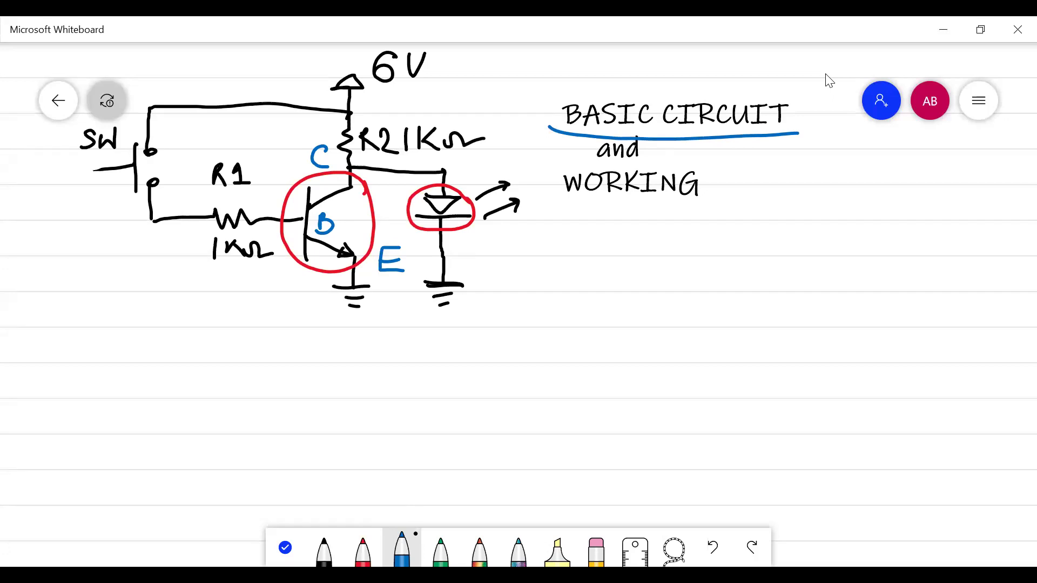
mouse_move(373, 93)
left_mouse_down()
mouse_move(428, 83)
mouse_move(377, 92)
left_mouse_up()
left_click_drag(54, 170, 108, 155)
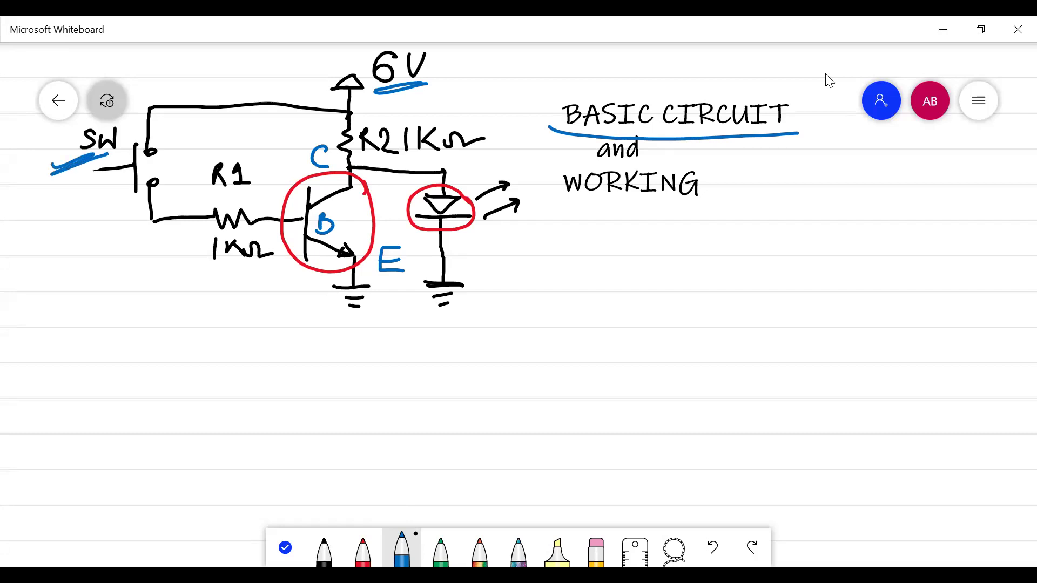
mouse_move(203, 272)
left_mouse_down()
mouse_move(267, 263)
mouse_move(250, 272)
mouse_move(259, 270)
left_mouse_up()
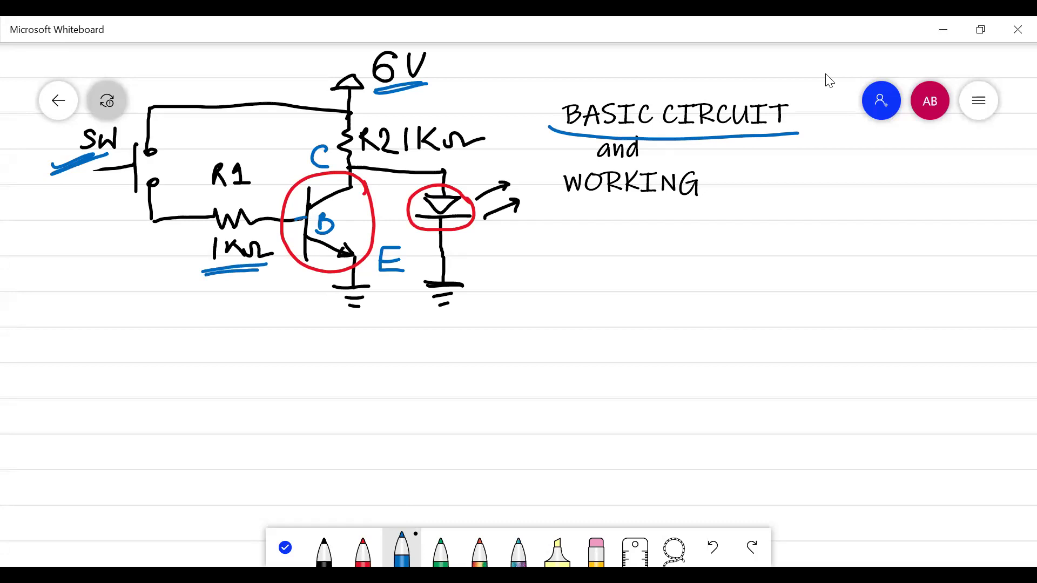
Handwrite "Step 1 → SW open" in blue below the circuit, underlining "Step 1".
mouse_move(77, 329)
left_mouse_down()
mouse_move(57, 357)
mouse_move(99, 353)
mouse_move(111, 390)
left_mouse_up()
mouse_move(111, 346)
left_mouse_down()
mouse_move(103, 357)
mouse_move(112, 331)
left_mouse_up()
mouse_move(140, 330)
left_mouse_down()
mouse_move(154, 358)
mouse_move(169, 350)
left_mouse_up()
left_click_drag(69, 381, 160, 364)
mouse_move(177, 350)
left_mouse_down()
mouse_move(226, 341)
mouse_move(220, 354)
left_mouse_up()
mouse_move(276, 337)
left_mouse_down()
mouse_move(257, 357)
mouse_move(300, 355)
mouse_move(315, 338)
mouse_move(363, 346)
mouse_move(366, 379)
left_mouse_up()
left_click(351, 343)
mouse_move(368, 346)
left_mouse_down()
mouse_move(371, 357)
mouse_move(407, 357)
mouse_move(432, 343)
mouse_move(444, 356)
left_mouse_up()
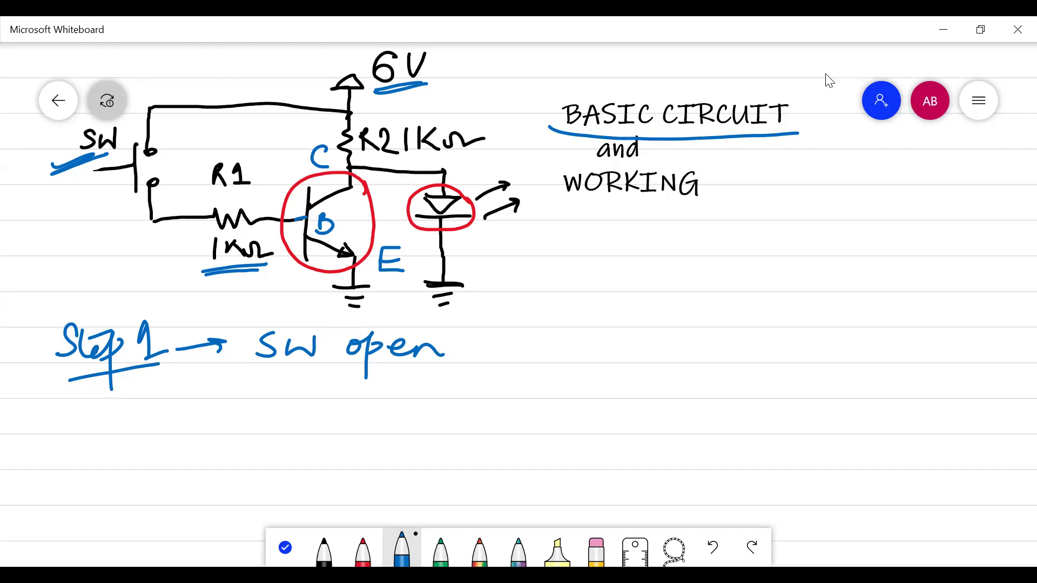
Draw a blue arrow up to the transistor, circle the 6V supply and trace an arrowed path past the switch to R1.
mouse_move(309, 283)
left_mouse_down()
mouse_move(300, 329)
mouse_move(319, 294)
mouse_move(324, 305)
left_mouse_up()
mouse_move(443, 70)
left_mouse_down()
mouse_move(416, 47)
mouse_move(443, 89)
mouse_move(438, 57)
left_mouse_up()
mouse_move(297, 82)
left_mouse_down()
mouse_move(143, 82)
mouse_move(107, 264)
mouse_move(201, 267)
left_mouse_up()
mouse_move(191, 259)
left_mouse_down()
mouse_move(201, 267)
mouse_move(186, 285)
left_mouse_up()
Continue the Step 1 line with "→ Transistor OFF".
mouse_move(463, 347)
left_mouse_down()
mouse_move(496, 343)
mouse_move(493, 355)
left_mouse_up()
left_click_drag(517, 337, 538, 366)
mouse_move(553, 350)
left_mouse_down()
mouse_move(553, 367)
mouse_move(581, 343)
mouse_move(606, 357)
mouse_move(701, 346)
mouse_move(717, 358)
left_mouse_up()
left_click(681, 329)
mouse_move(733, 321)
left_mouse_down()
mouse_move(751, 356)
mouse_move(779, 371)
mouse_move(745, 331)
left_mouse_up()
mouse_move(817, 334)
left_mouse_down()
mouse_move(805, 356)
mouse_move(824, 339)
left_mouse_up()
mouse_move(850, 331)
left_mouse_down()
mouse_move(851, 362)
mouse_move(862, 325)
left_mouse_up()
mouse_move(853, 350)
left_mouse_down()
mouse_move(880, 334)
mouse_move(877, 361)
left_mouse_up()
mouse_move(878, 327)
left_mouse_down()
mouse_move(897, 317)
mouse_move(896, 338)
left_mouse_up()
Handwrite "I/P → LOW" below "SW open".
mouse_move(272, 381)
left_mouse_down()
mouse_move(298, 373)
mouse_move(284, 401)
left_mouse_up()
mouse_move(274, 403)
left_mouse_down()
mouse_move(301, 396)
mouse_move(307, 417)
left_mouse_up()
left_click_drag(337, 383, 325, 417)
mouse_move(333, 385)
left_mouse_down()
mouse_move(335, 398)
mouse_move(399, 389)
mouse_move(398, 397)
left_mouse_up()
mouse_move(418, 374)
left_mouse_down()
mouse_move(415, 392)
mouse_move(445, 397)
left_mouse_up()
mouse_move(446, 375)
left_mouse_down()
mouse_move(441, 402)
mouse_move(454, 377)
mouse_move(508, 377)
left_mouse_up()
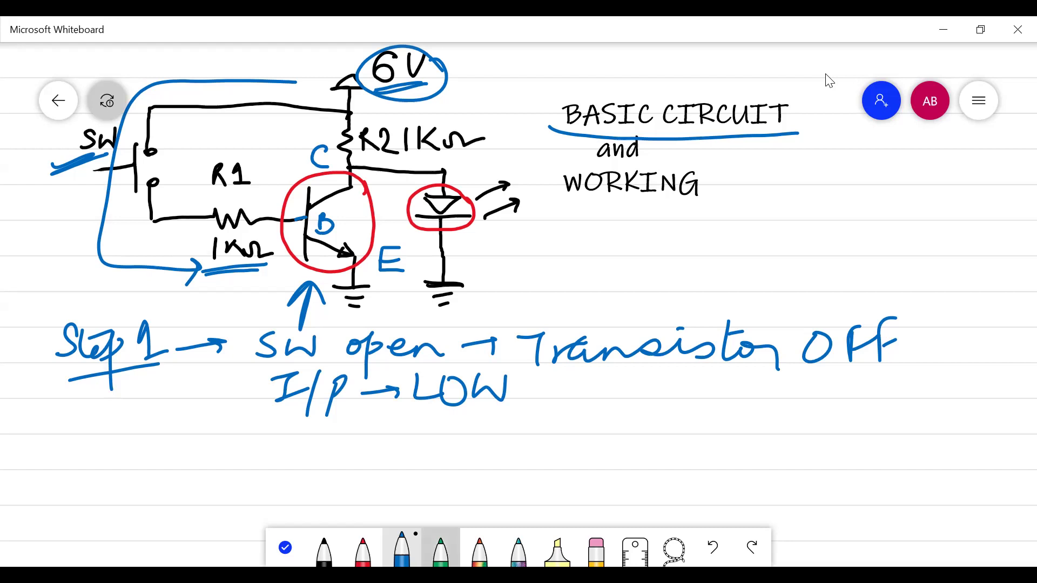
In green, draw a curve between collector and emitter, circle 6V, and trace the current path through R2 down past the LED.
left_click(440, 550)
mouse_move(365, 182)
left_mouse_down()
mouse_move(375, 245)
mouse_move(368, 185)
mouse_move(395, 240)
left_mouse_up()
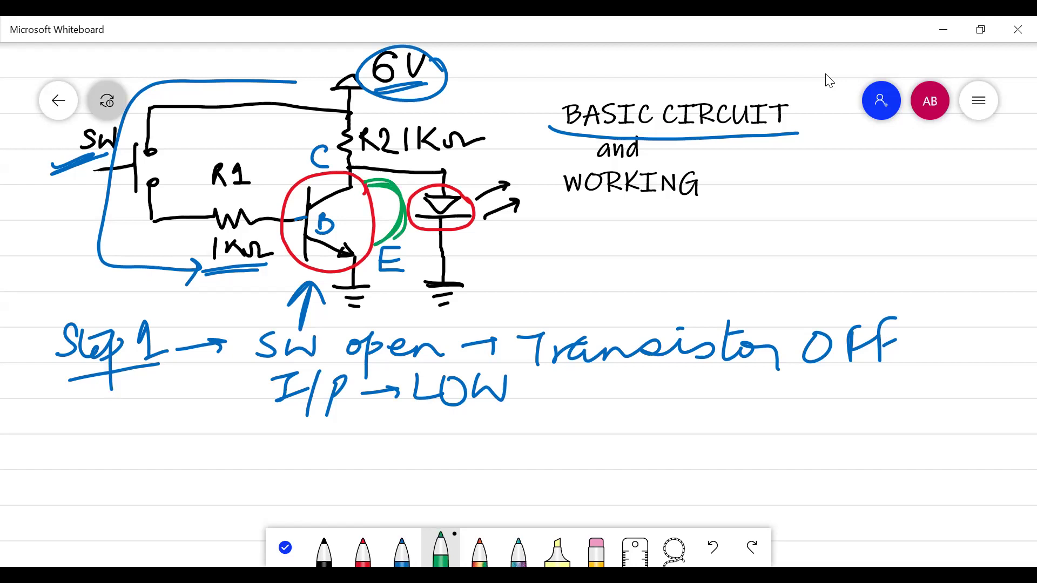
mouse_move(442, 87)
left_mouse_down()
mouse_move(367, 57)
mouse_move(442, 67)
mouse_move(411, 51)
left_mouse_up()
mouse_move(372, 97)
left_mouse_down()
mouse_move(362, 130)
mouse_move(371, 157)
mouse_move(481, 154)
mouse_move(484, 273)
mouse_move(506, 258)
left_mouse_up()
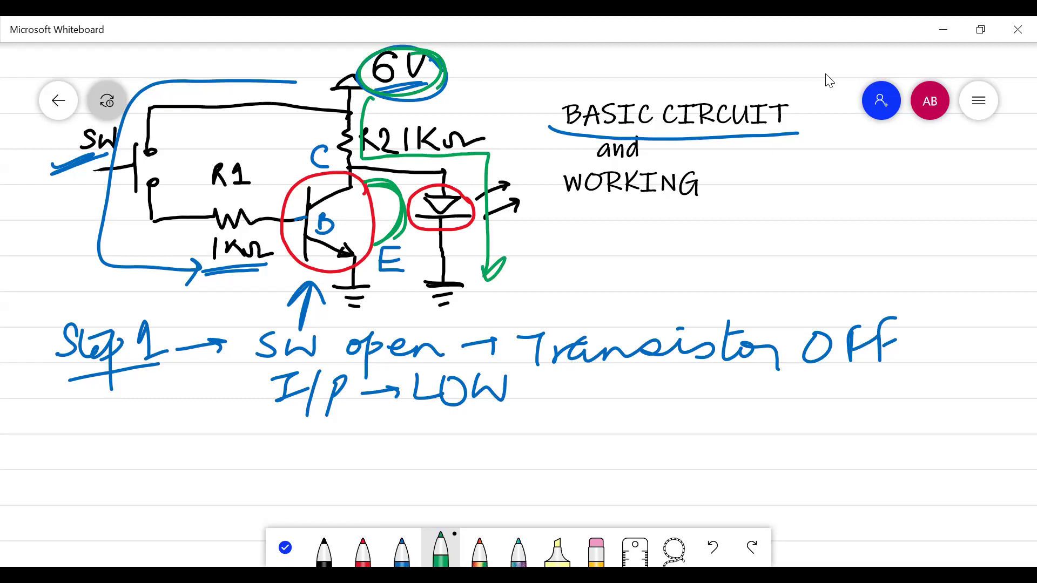
mouse_move(366, 105)
left_mouse_down()
mouse_move(386, 148)
mouse_move(485, 150)
mouse_move(483, 265)
mouse_move(503, 272)
left_mouse_up()
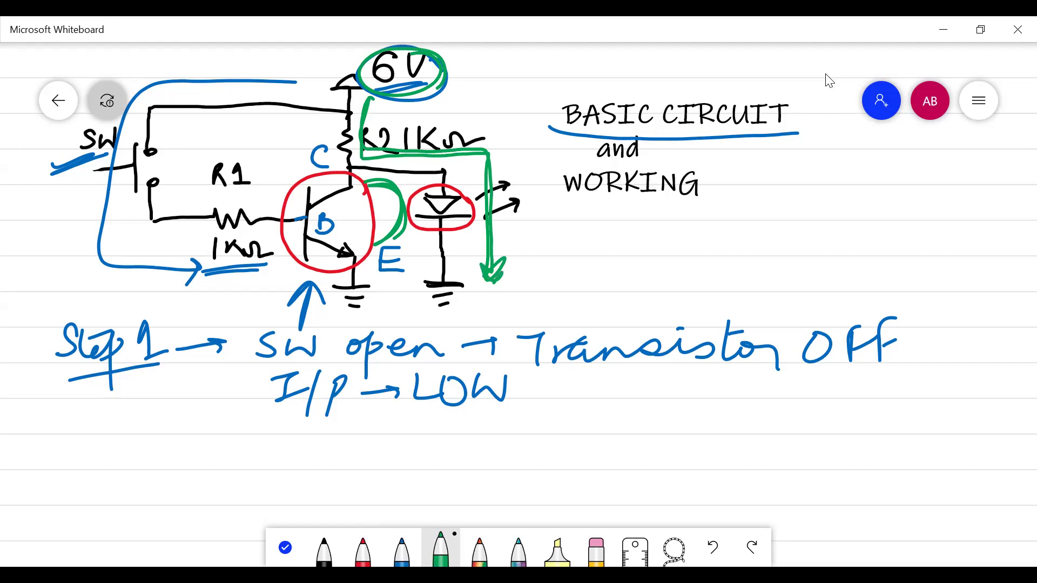
Handwrite "O/P → HIGH" in green beside "I/P → LOW" and draw a curved green arrow from the 6V supply down past R2.
mouse_move(584, 379)
left_mouse_down()
mouse_move(574, 385)
mouse_move(588, 378)
left_mouse_up()
mouse_move(606, 365)
left_mouse_down()
mouse_move(592, 414)
mouse_move(609, 412)
mouse_move(610, 396)
left_mouse_up()
mouse_move(633, 389)
left_mouse_down()
mouse_move(658, 385)
mouse_move(684, 397)
mouse_move(703, 384)
mouse_move(701, 401)
left_mouse_up()
mouse_move(716, 371)
left_mouse_down()
mouse_move(715, 401)
mouse_move(740, 394)
mouse_move(754, 404)
left_mouse_up()
mouse_move(755, 393)
left_mouse_down()
mouse_move(775, 388)
mouse_move(773, 409)
left_mouse_up()
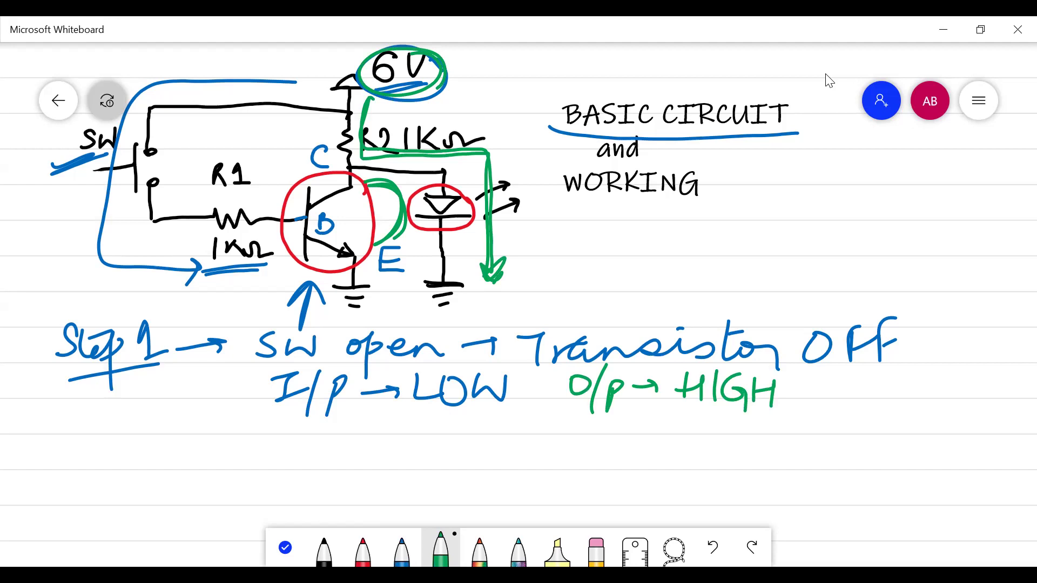
mouse_move(450, 75)
left_mouse_down()
mouse_move(510, 135)
mouse_move(522, 168)
left_mouse_up()
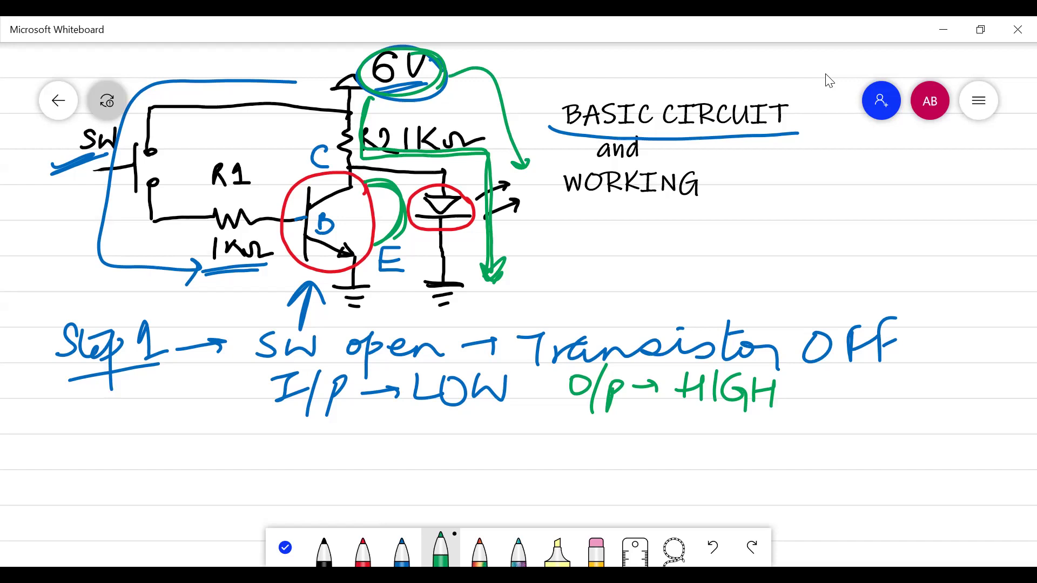
Handwrite an underlined green "Step 2" heading below the Step 1 notes.
mouse_move(67, 441)
left_mouse_down()
mouse_move(42, 474)
mouse_move(115, 444)
mouse_move(114, 490)
left_mouse_up()
mouse_move(115, 448)
left_mouse_down()
mouse_move(103, 469)
mouse_move(152, 449)
mouse_move(163, 471)
left_mouse_up()
left_click_drag(58, 486, 176, 475)
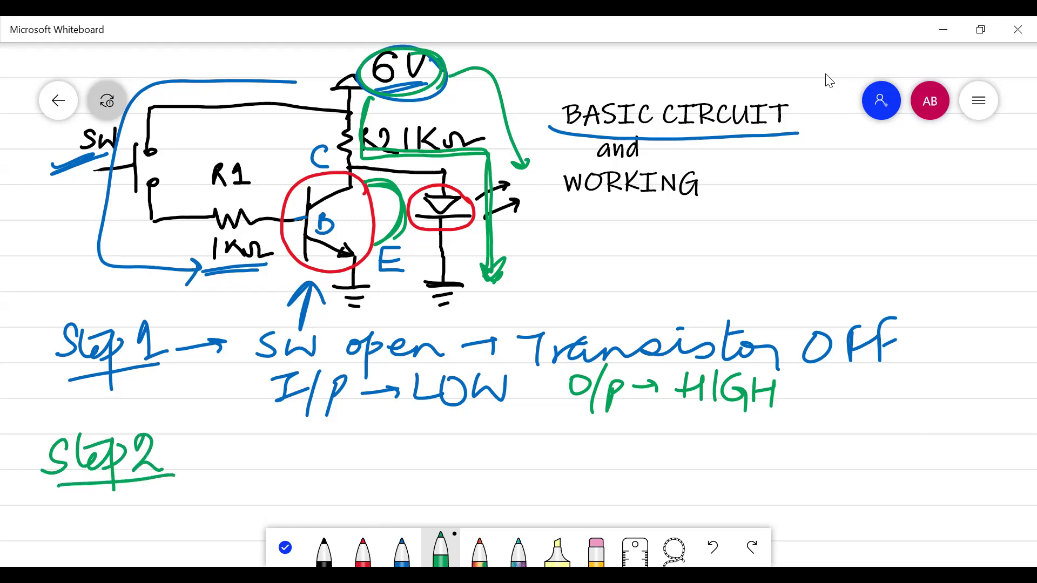
Erase the blue current path and open switch contact, and redraw the switch as closed in black.
left_click(596, 551)
mouse_move(124, 116)
left_mouse_down()
mouse_move(116, 154)
mouse_move(70, 168)
mouse_move(118, 164)
mouse_move(132, 151)
mouse_move(108, 190)
mouse_move(109, 257)
mouse_move(206, 272)
mouse_move(195, 290)
left_mouse_up()
mouse_move(289, 82)
left_mouse_down()
mouse_move(301, 79)
mouse_move(135, 86)
mouse_move(127, 108)
left_mouse_up()
left_click(324, 551)
mouse_move(148, 145)
left_mouse_down()
mouse_move(150, 175)
mouse_move(153, 152)
mouse_move(106, 168)
left_mouse_up()
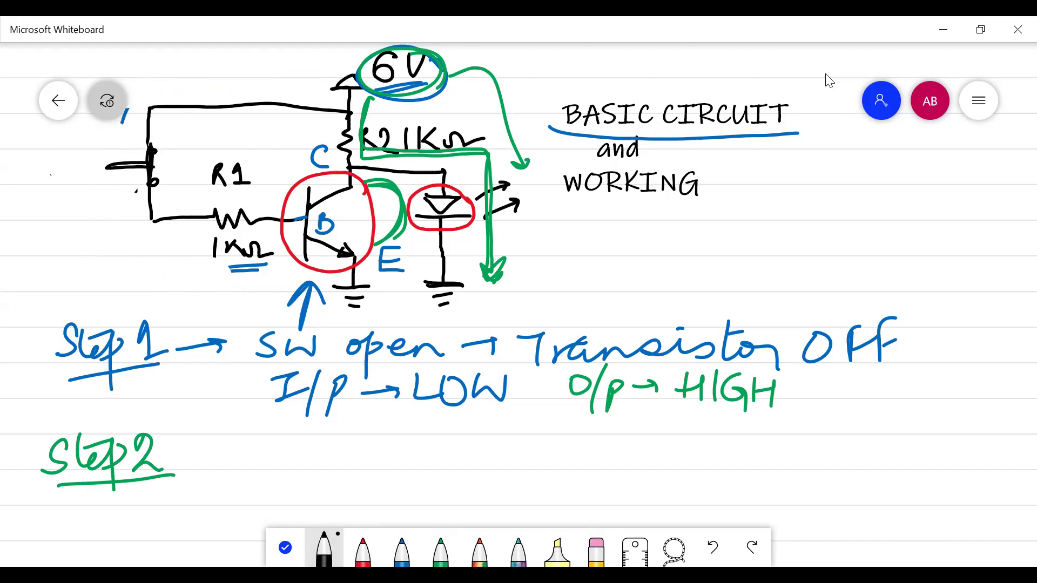
Continue the Step 2 line in black with "→ SW closed, Transistor ON".
left_click_drag(176, 449, 214, 446)
mouse_move(208, 442)
left_mouse_down()
mouse_move(211, 455)
mouse_move(251, 458)
mouse_move(238, 462)
left_mouse_up()
mouse_move(279, 441)
left_mouse_down()
mouse_move(275, 448)
mouse_move(297, 439)
mouse_move(322, 465)
left_mouse_up()
mouse_move(349, 432)
left_mouse_down()
mouse_move(352, 466)
mouse_move(412, 460)
mouse_move(437, 432)
mouse_move(440, 474)
left_mouse_up()
mouse_move(484, 447)
left_mouse_down()
mouse_move(493, 442)
mouse_move(493, 467)
mouse_move(548, 451)
mouse_move(565, 463)
mouse_move(641, 463)
left_mouse_up()
left_click_drag(655, 427, 650, 463)
mouse_move(651, 452)
left_mouse_down()
mouse_move(702, 466)
mouse_move(683, 437)
mouse_move(728, 438)
mouse_move(753, 465)
mouse_move(780, 439)
left_mouse_up()
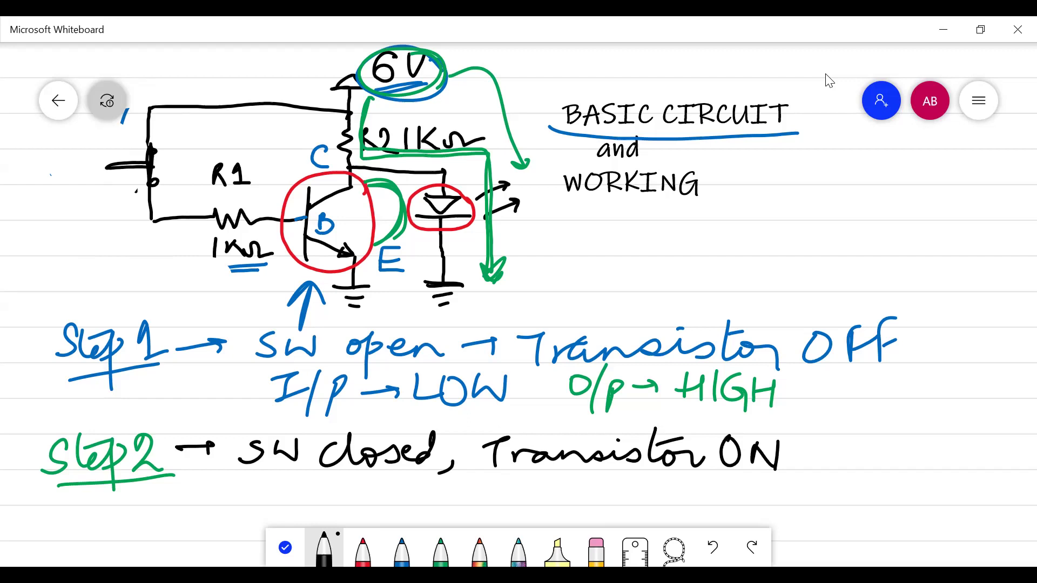
In black, trace the collector-emitter path to ground, circle the LED, and draw an arrow from R2 down through the transistor to ground.
mouse_move(363, 184)
left_mouse_down()
mouse_move(399, 219)
mouse_move(386, 225)
mouse_move(392, 185)
mouse_move(381, 243)
left_mouse_up()
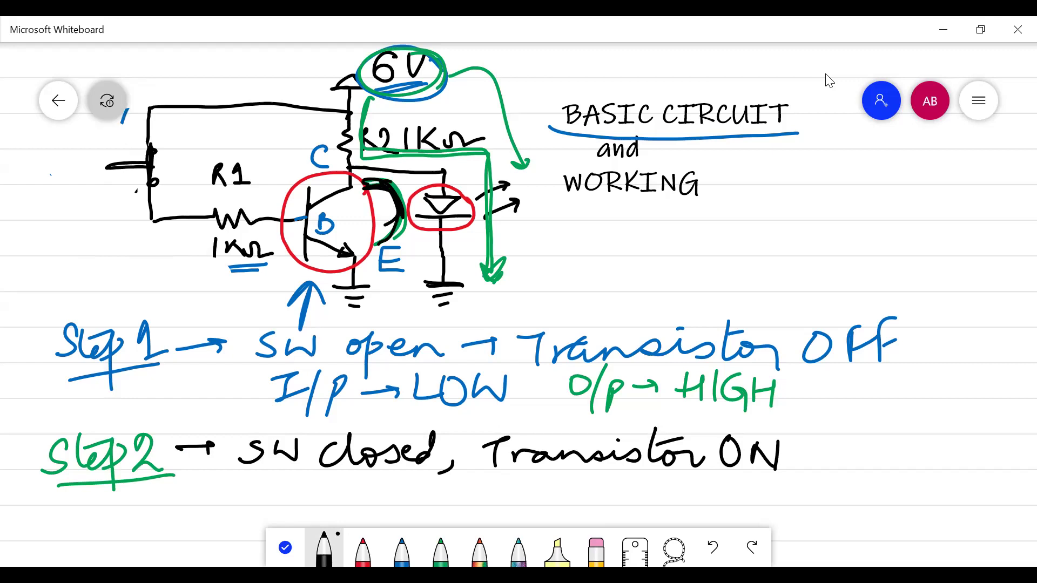
mouse_move(396, 221)
left_mouse_down()
mouse_move(362, 250)
mouse_move(372, 320)
left_mouse_up()
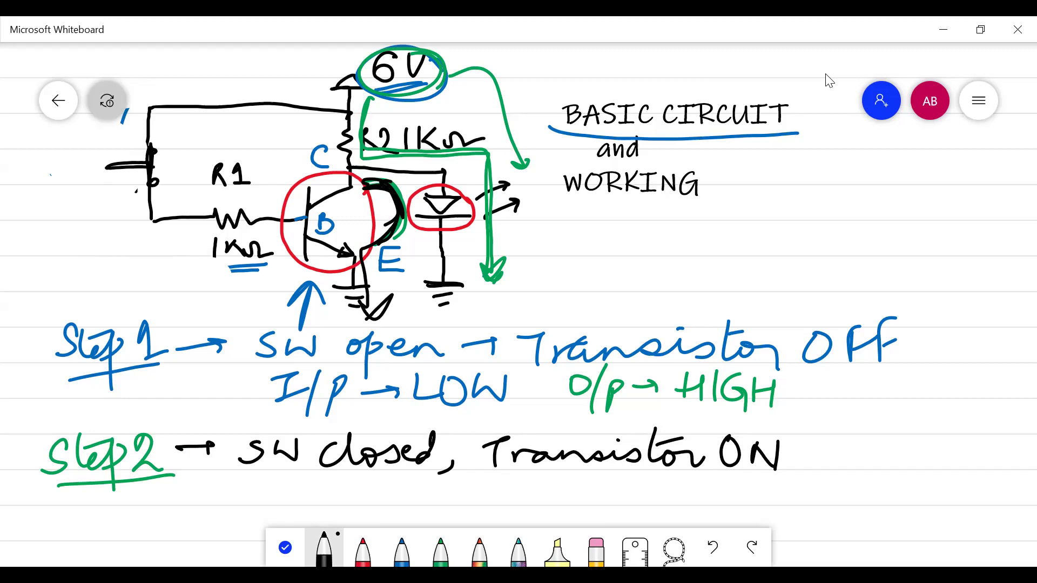
mouse_move(481, 232)
left_mouse_down()
mouse_move(413, 203)
mouse_move(483, 179)
mouse_move(481, 216)
mouse_move(476, 181)
left_mouse_up()
left_click_drag(444, 242, 448, 178)
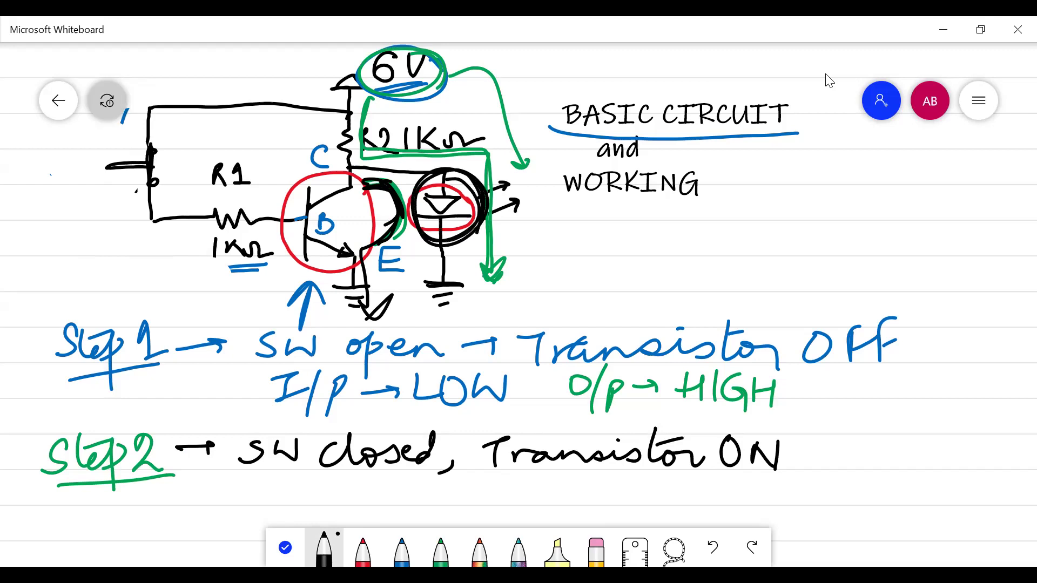
mouse_move(339, 131)
left_mouse_down()
mouse_move(340, 298)
mouse_move(349, 313)
mouse_move(312, 318)
mouse_move(346, 322)
left_mouse_up()
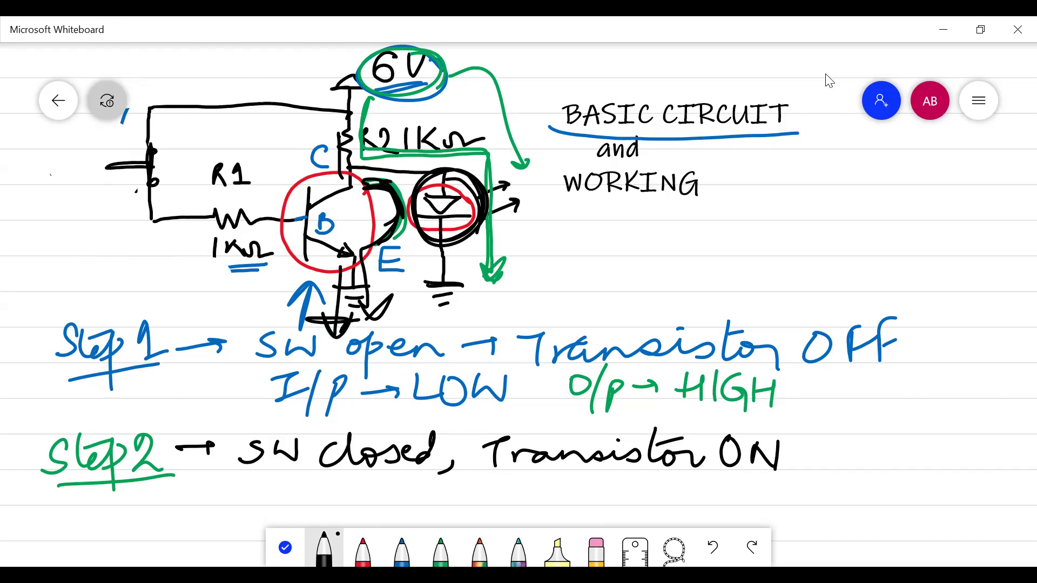
Handwrite "I/P → HIGH" below "SW closed" and thicken the black arrow into ground under the transistor.
mouse_move(282, 476)
left_mouse_down()
mouse_move(310, 473)
mouse_move(296, 505)
left_mouse_up()
mouse_move(286, 509)
left_mouse_down()
mouse_move(304, 506)
mouse_move(303, 517)
left_mouse_up()
mouse_move(324, 489)
left_mouse_down()
mouse_move(324, 520)
mouse_move(323, 508)
left_mouse_up()
mouse_move(346, 495)
left_mouse_down()
mouse_move(371, 494)
mouse_move(372, 505)
mouse_move(389, 508)
left_mouse_up()
mouse_move(393, 494)
left_mouse_down()
mouse_move(407, 482)
mouse_move(406, 507)
left_mouse_up()
mouse_move(421, 473)
left_mouse_down()
mouse_move(423, 508)
mouse_move(442, 498)
mouse_move(457, 516)
left_mouse_up()
mouse_move(463, 484)
left_mouse_down()
mouse_move(463, 507)
mouse_move(488, 492)
left_mouse_up()
left_click_drag(488, 484, 486, 510)
left_click_drag(342, 277, 333, 319)
left_click_drag(352, 310, 338, 318)
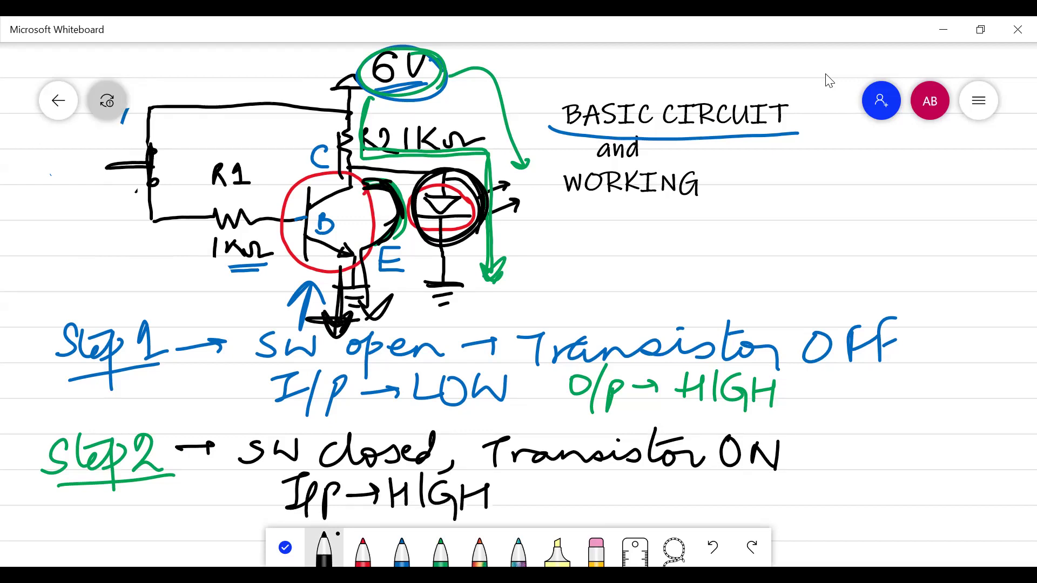
Add "; O/P → LOW" to the Step 2 notes and underline "I/P → LOW" of Step 1 in black.
left_click_drag(528, 503, 525, 518)
mouse_move(570, 479)
left_mouse_down()
mouse_move(583, 511)
mouse_move(606, 503)
left_mouse_up()
mouse_move(617, 501)
left_mouse_down()
mouse_move(647, 494)
mouse_move(643, 504)
left_mouse_up()
left_click_drag(672, 474, 684, 504)
mouse_move(688, 487)
left_mouse_down()
mouse_move(752, 493)
mouse_move(755, 481)
left_mouse_up()
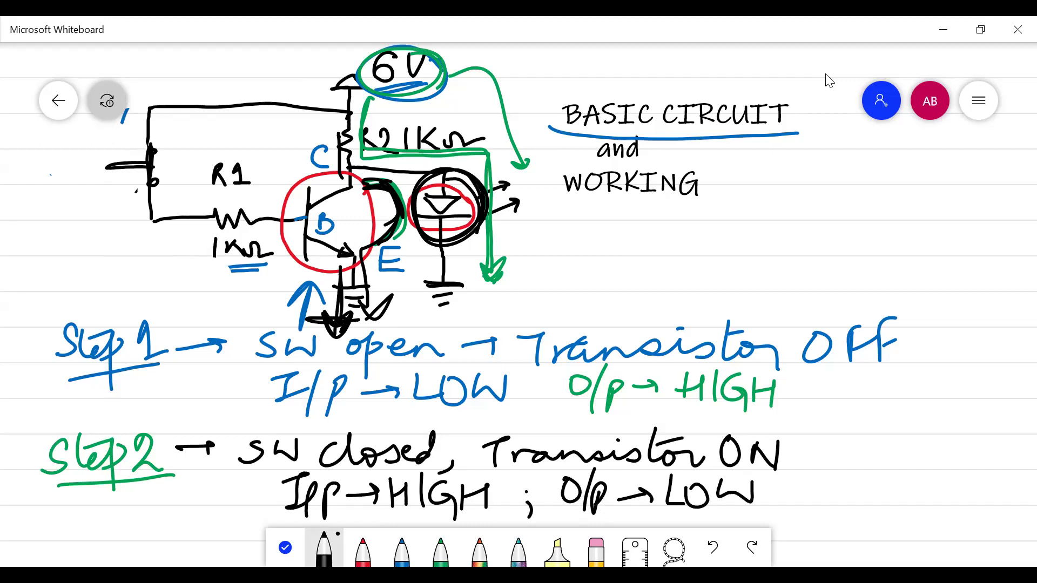
mouse_move(278, 416)
left_mouse_down()
mouse_move(491, 420)
mouse_move(466, 426)
left_mouse_up()
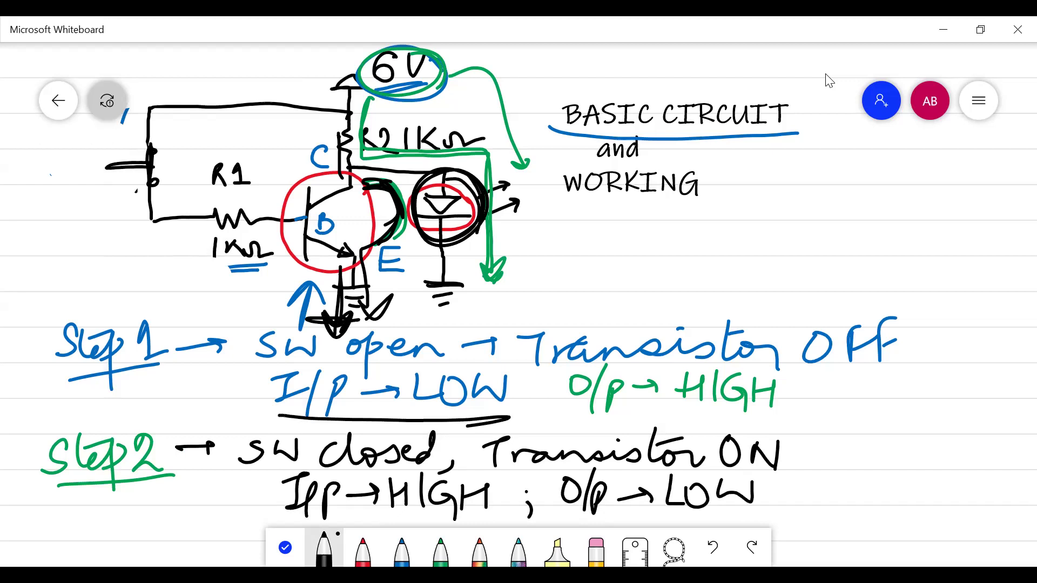
Draw a boxed truth table with columns A and Ā and rows 0/1 and 1/0, and an arrow from the circuit towards it.
mouse_move(763, 197)
left_mouse_down()
mouse_move(786, 208)
mouse_move(767, 196)
left_mouse_up()
left_click_drag(864, 199, 864, 223)
left_click_drag(771, 233, 768, 261)
mouse_move(856, 234)
left_mouse_down()
mouse_move(875, 243)
mouse_move(852, 231)
left_mouse_up()
mouse_move(891, 176)
left_mouse_down()
mouse_move(756, 181)
mouse_move(750, 269)
mouse_move(891, 197)
mouse_move(890, 178)
left_mouse_up()
left_click_drag(819, 183, 812, 269)
mouse_move(776, 157)
left_mouse_down()
mouse_move(764, 178)
mouse_move(783, 178)
mouse_move(780, 168)
left_mouse_up()
left_click_drag(846, 154, 835, 179)
mouse_move(847, 154)
left_mouse_down()
mouse_move(858, 178)
mouse_move(868, 146)
left_mouse_up()
left_click_drag(397, 241, 694, 244)
left_click_drag(678, 232, 665, 263)
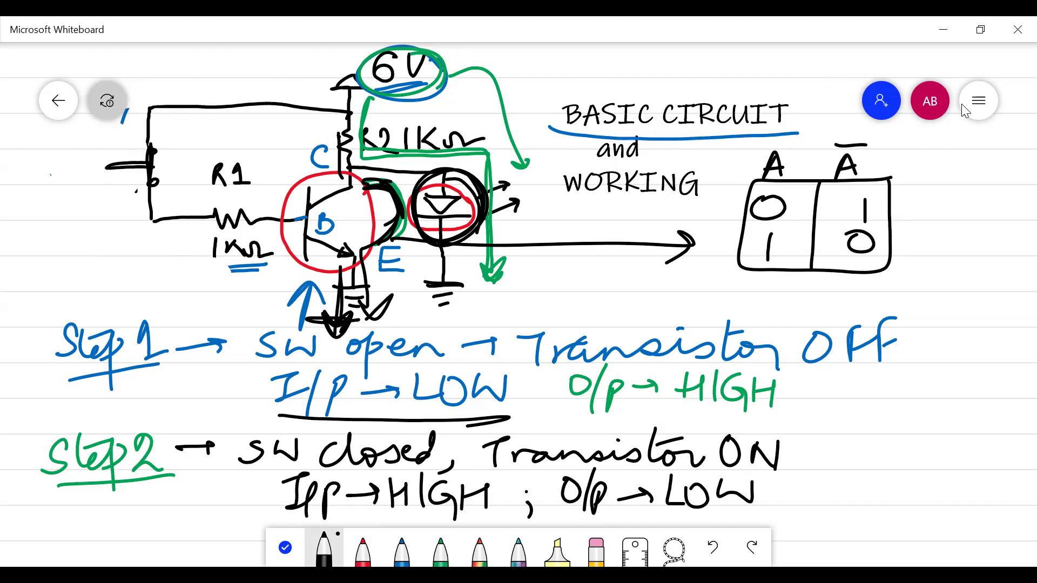
Clear the canvas and add a text box reading "SWITCH OVER TO TINKERCAD".
left_click(978, 101)
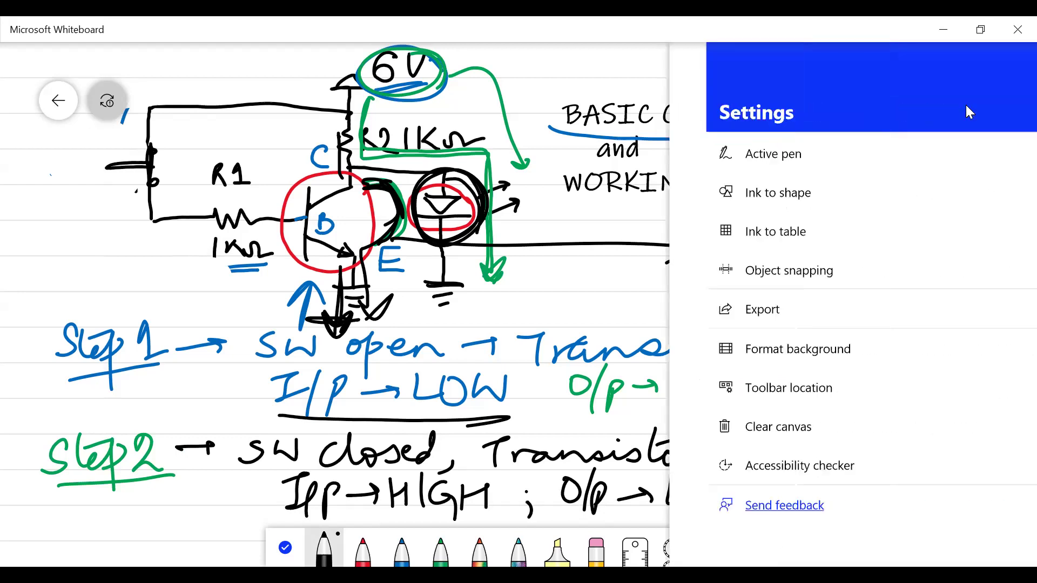
left_click(723, 426)
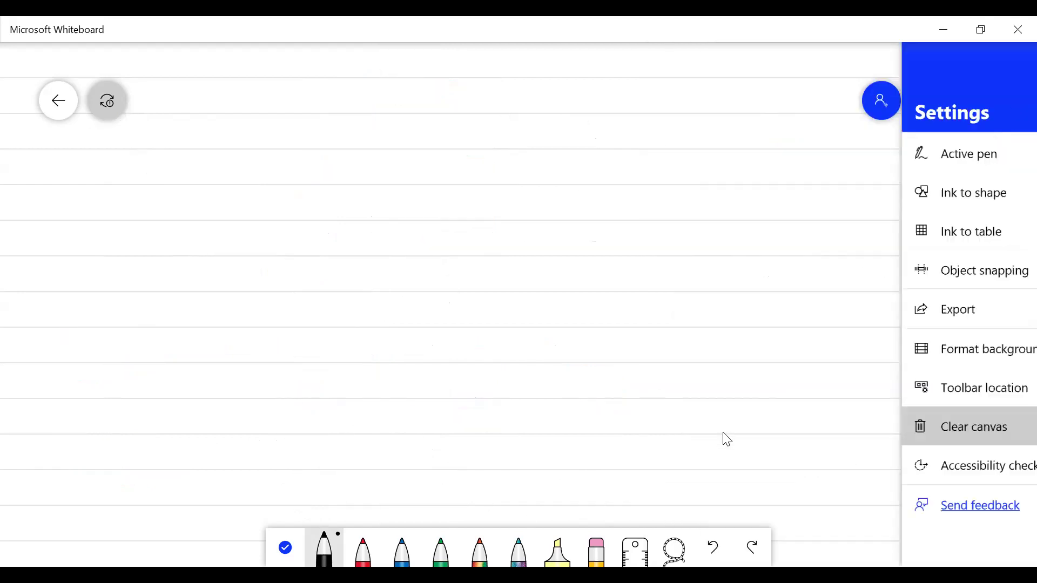
right_click(319, 145)
left_click(336, 96)
type("SWITC")
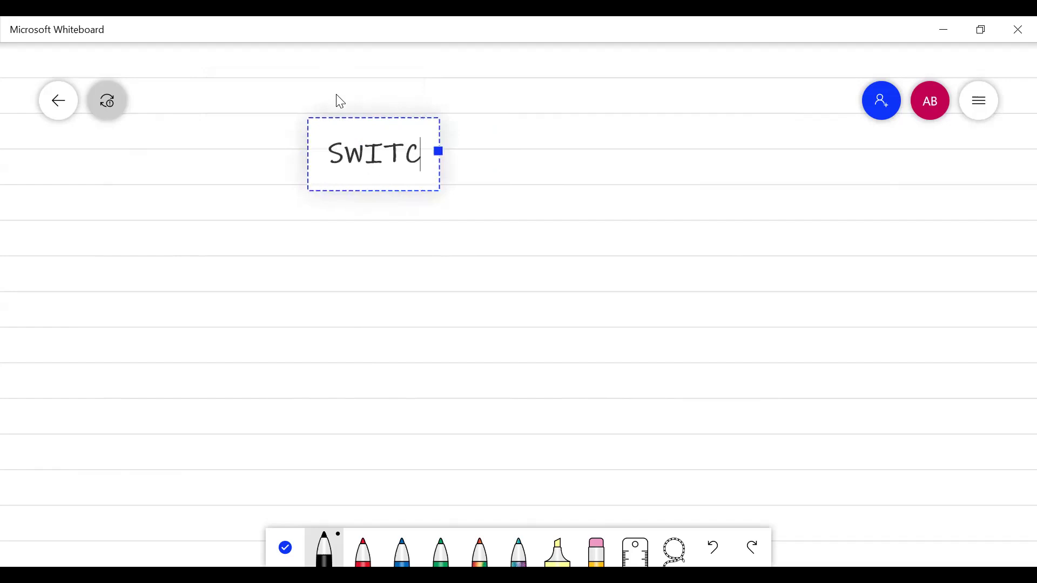
type("H OVER T")
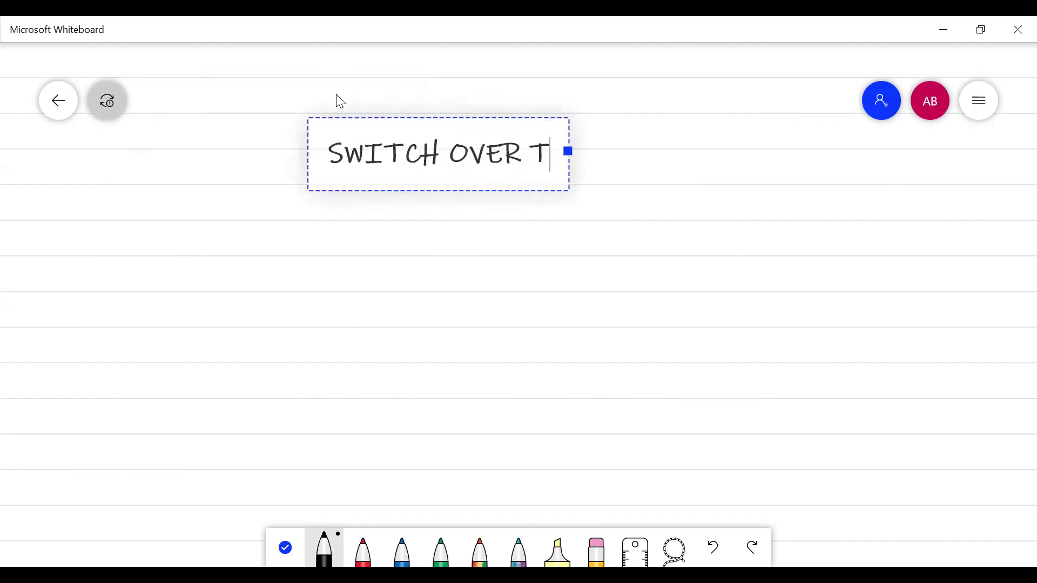
type("O TINKERCAD")
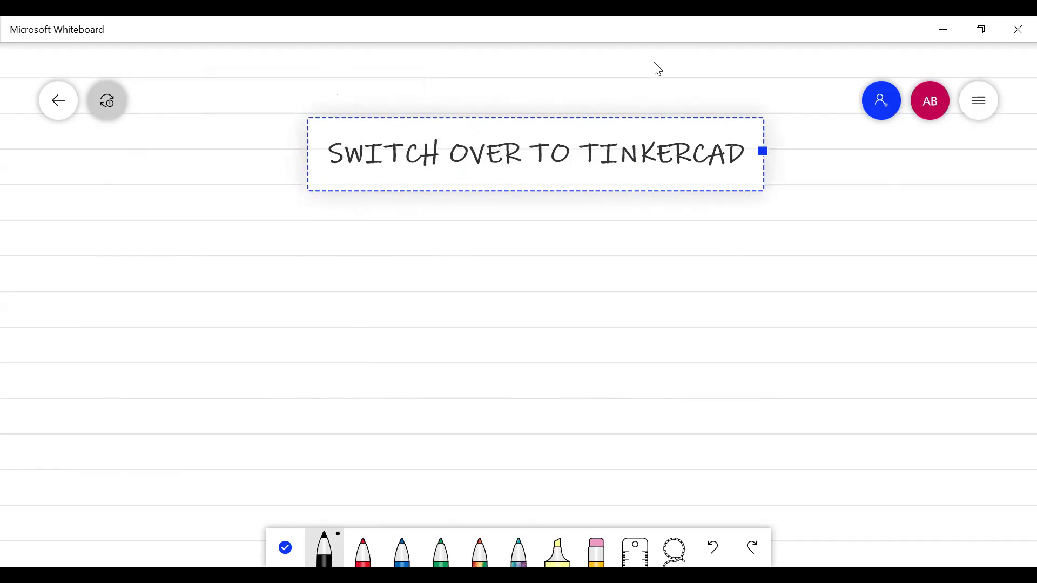
Switch to Tinkercad and inspect the properties of the power supply, NPN transistor, LED, both resistors and the pushbutton.
key("alt+Tab")
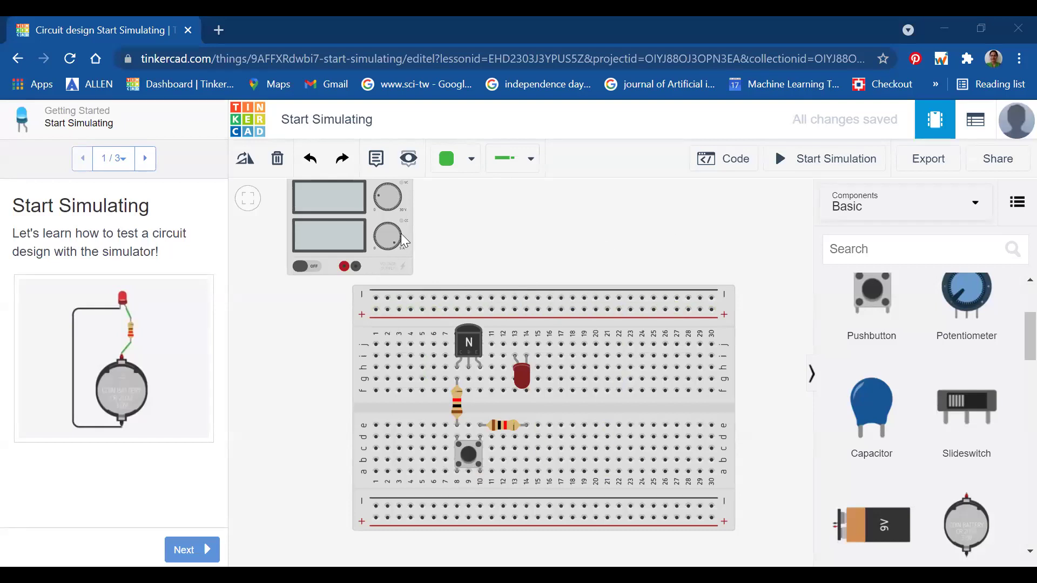
left_click(325, 242)
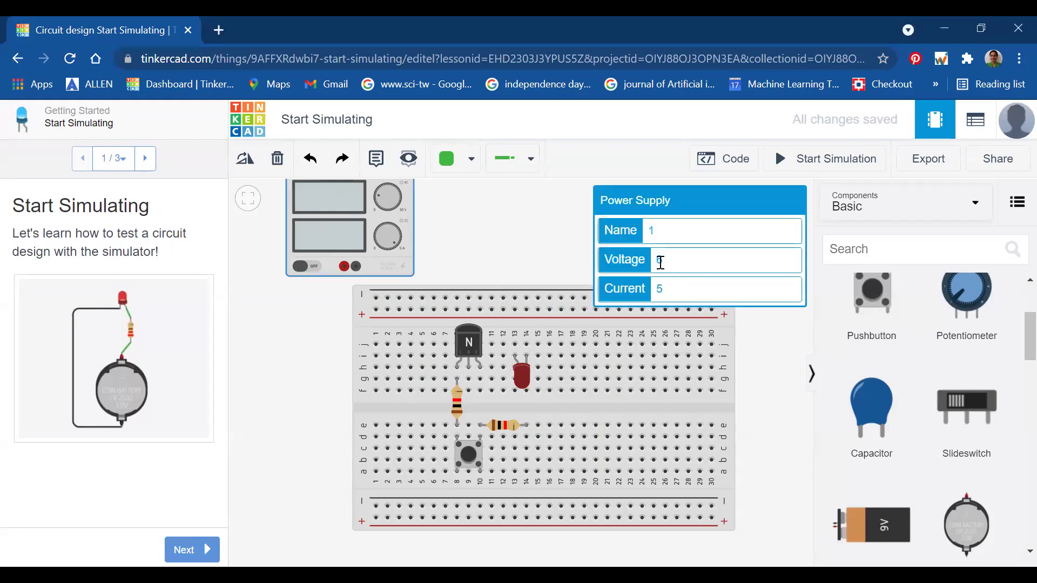
left_click(760, 353)
left_click(472, 332)
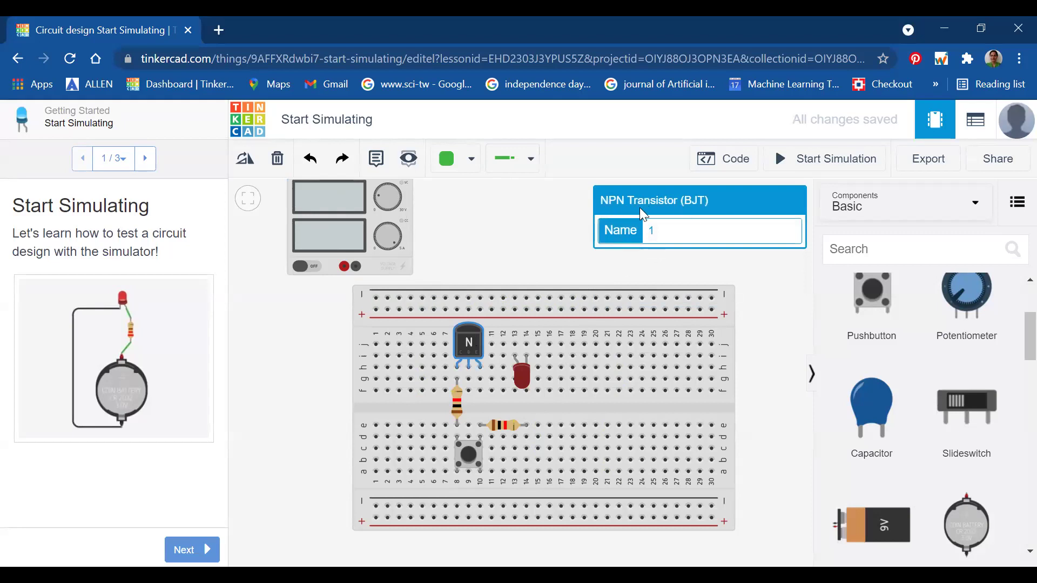
left_click(718, 253)
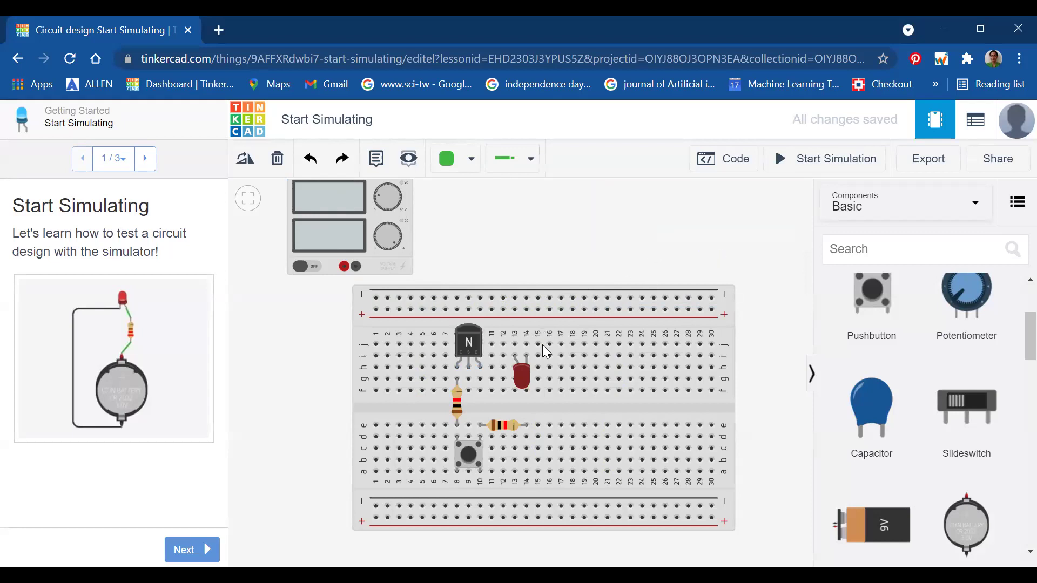
left_click(525, 373)
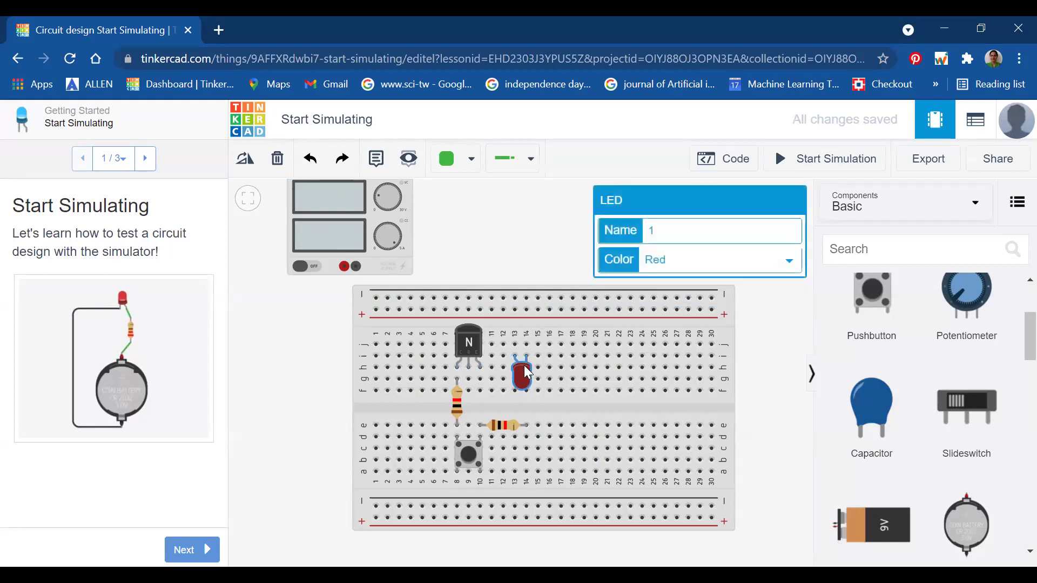
left_click(563, 220)
left_click(457, 405)
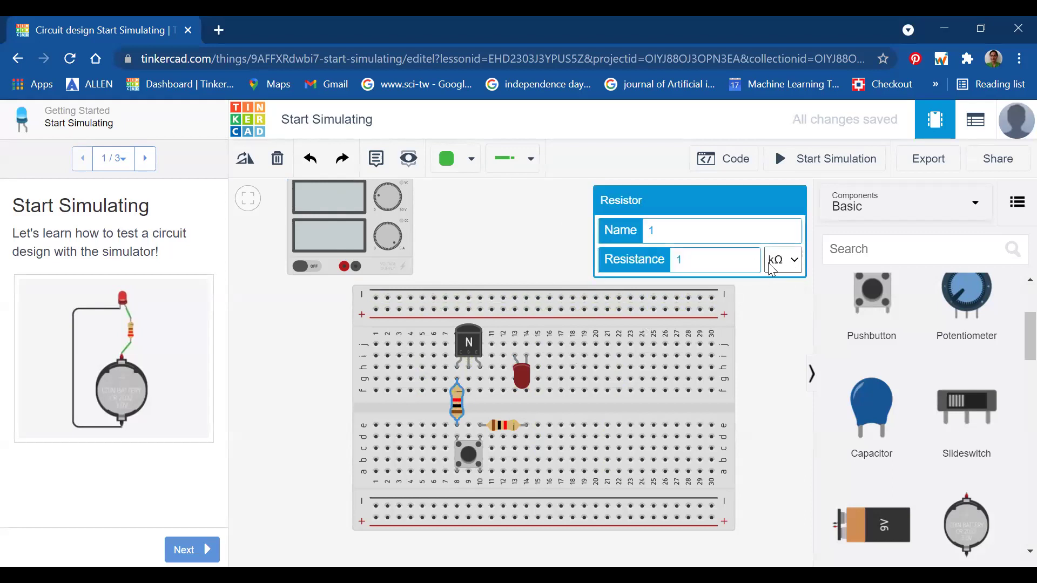
left_click(507, 427)
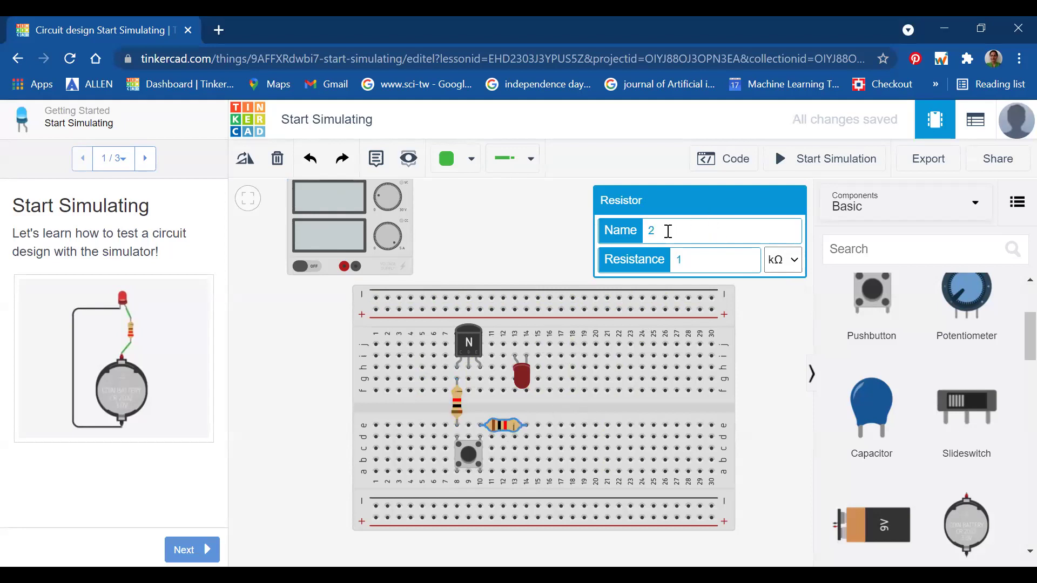
left_click(466, 445)
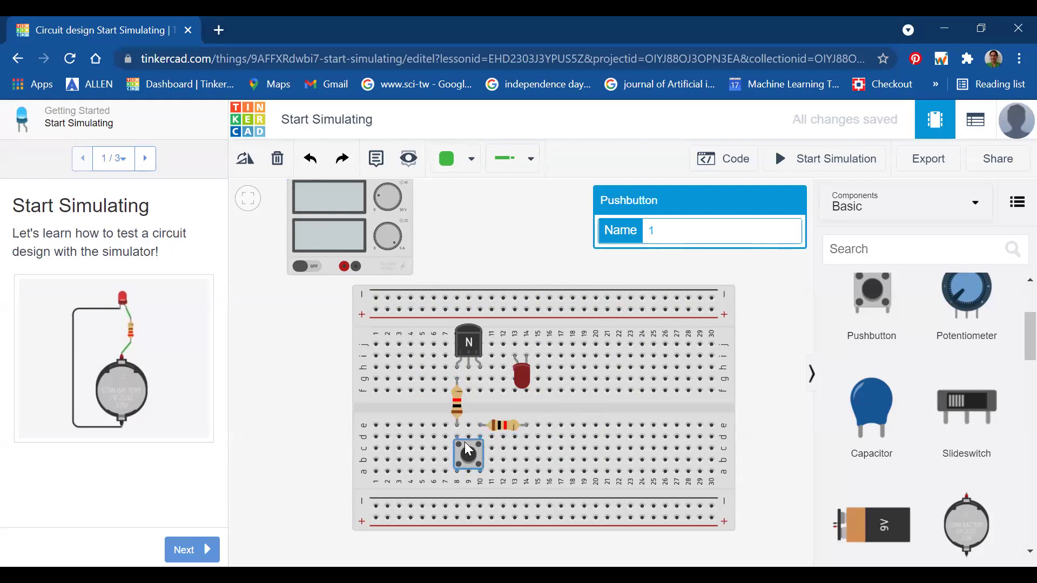
left_click(764, 342)
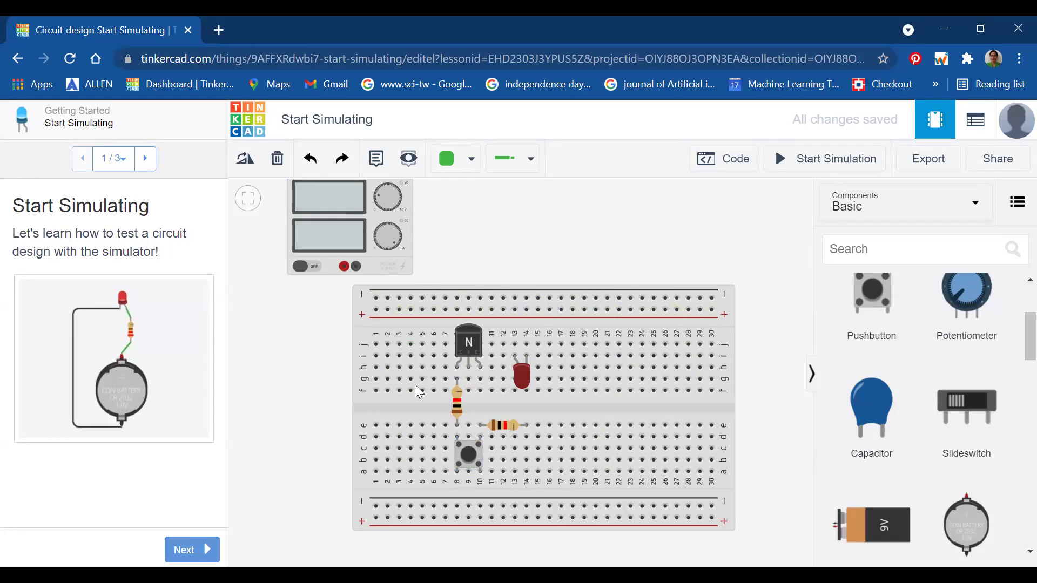
left_click(457, 401)
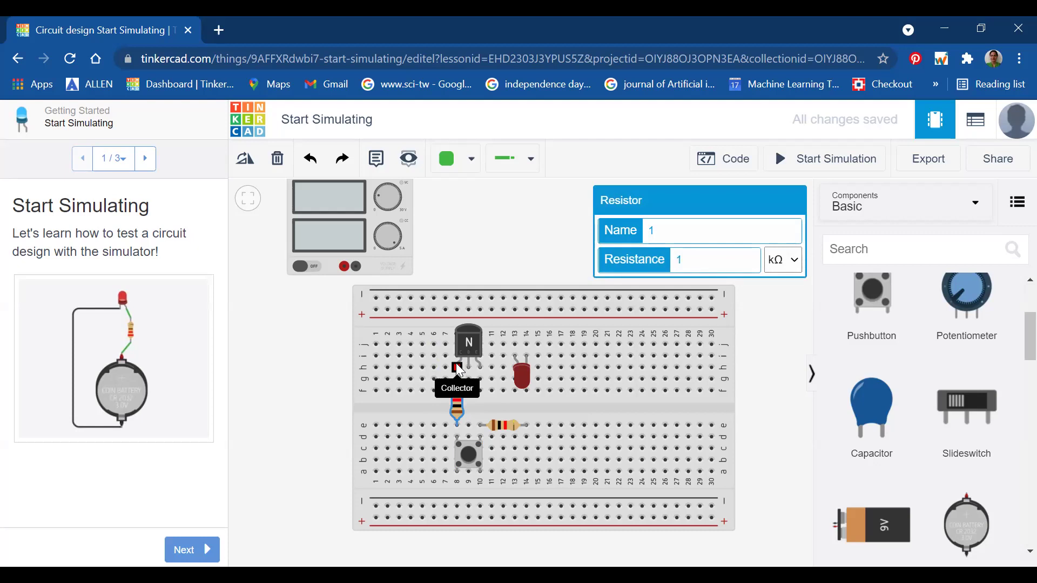
Search the components for "TRansistor", place a second NPN transistor on the breadboard as a trial, and delete it.
left_click(861, 254)
type("T")
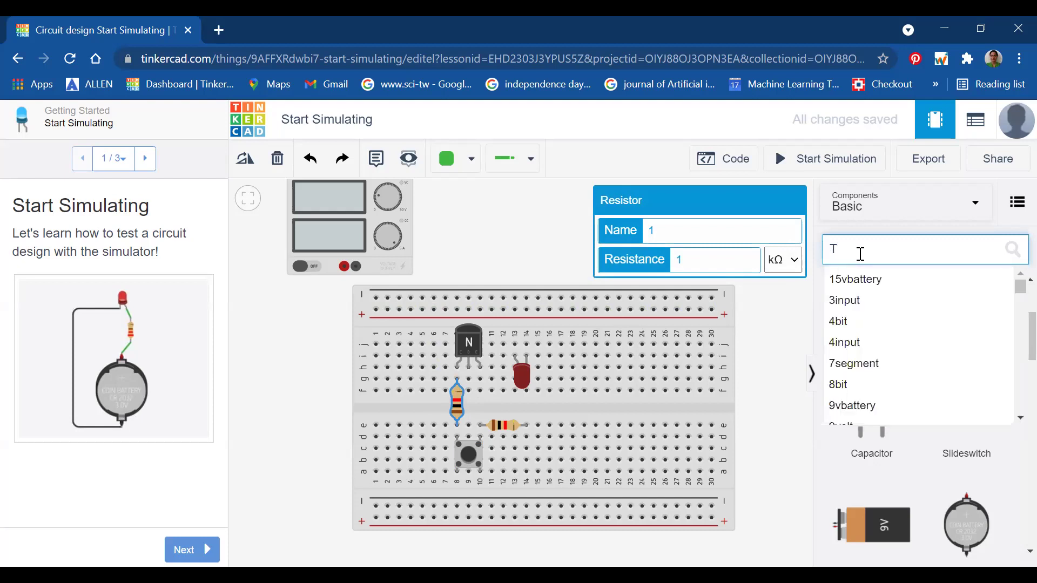
type("Rans")
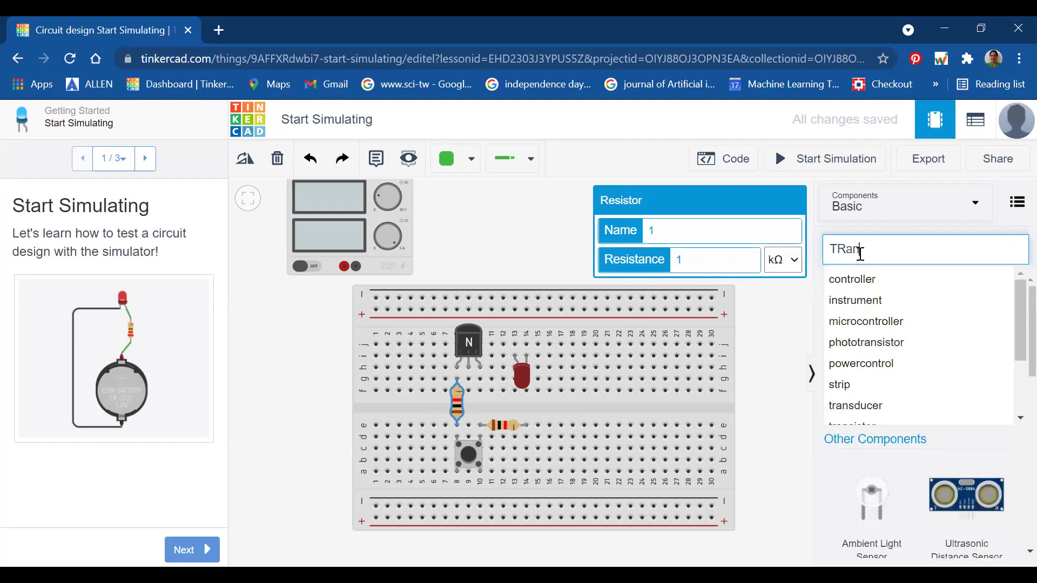
type("istor")
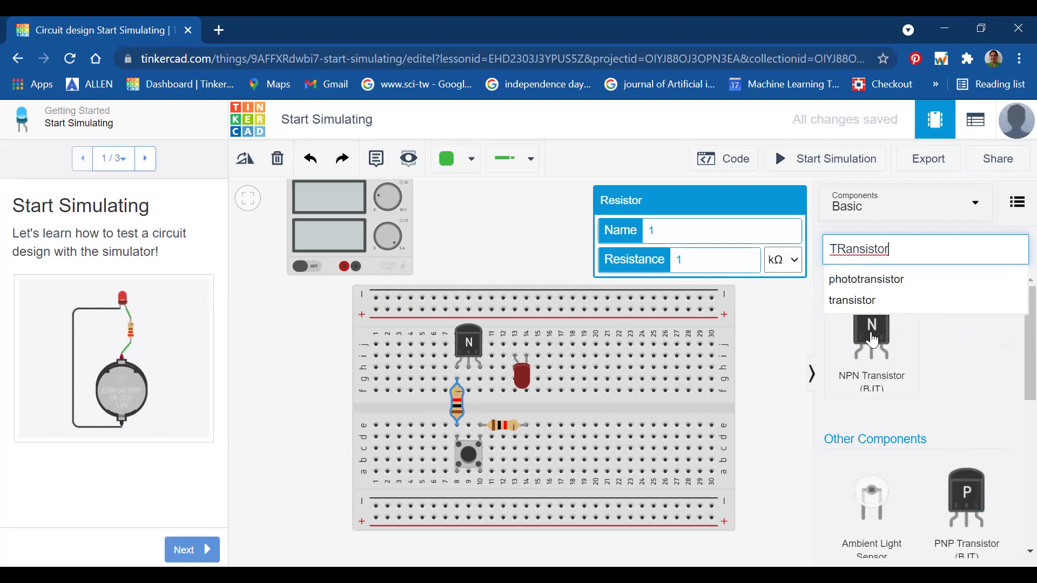
left_click_drag(872, 340, 645, 370)
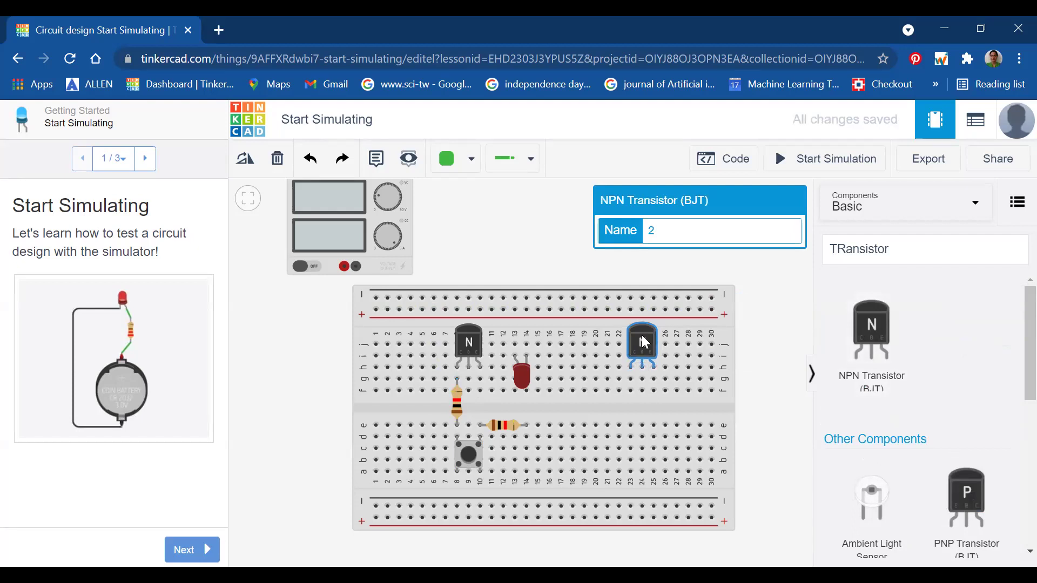
key("Delete")
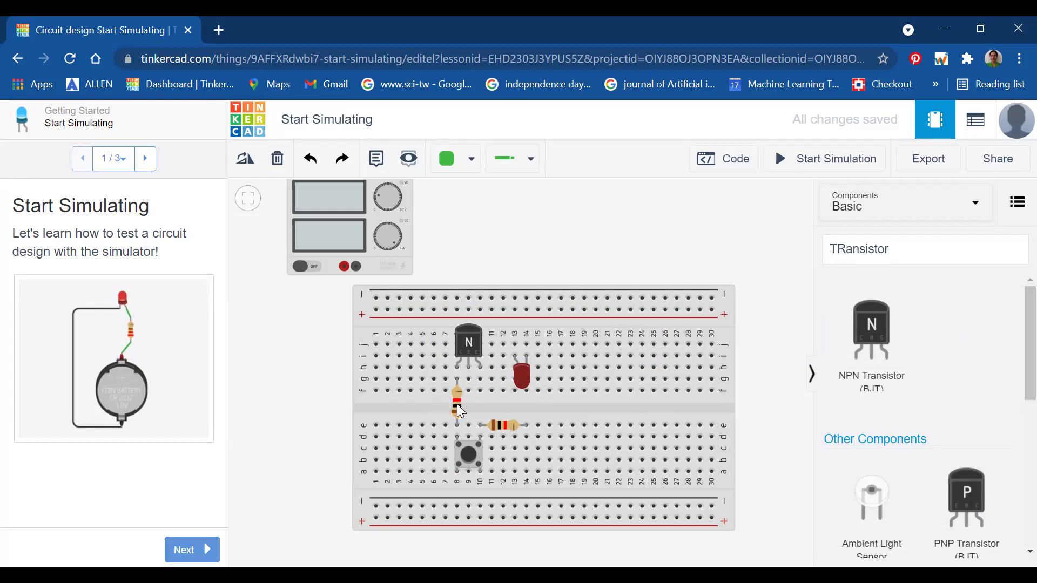
left_click(344, 267)
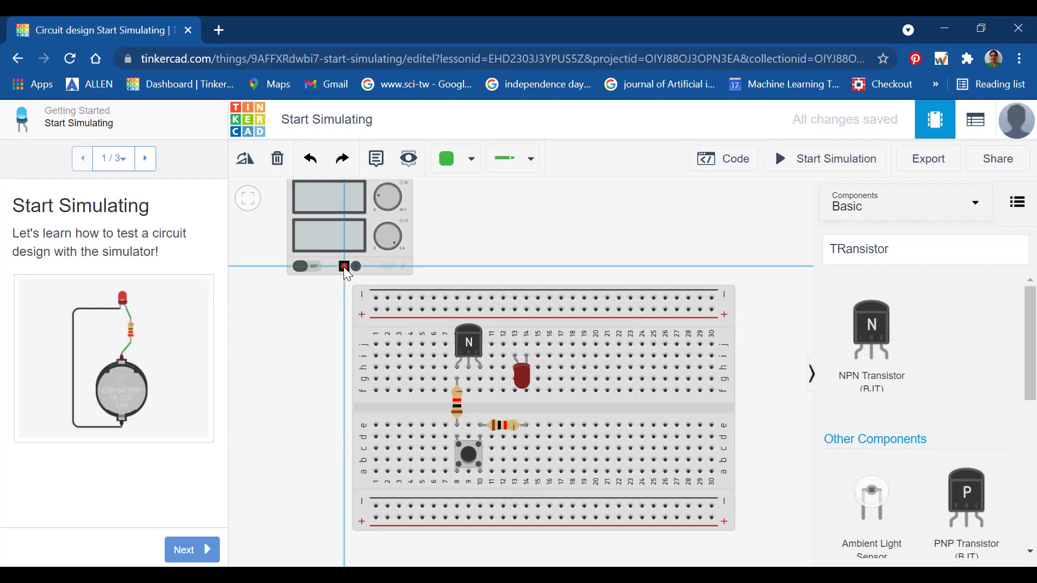
left_click(356, 266)
left_click(309, 157)
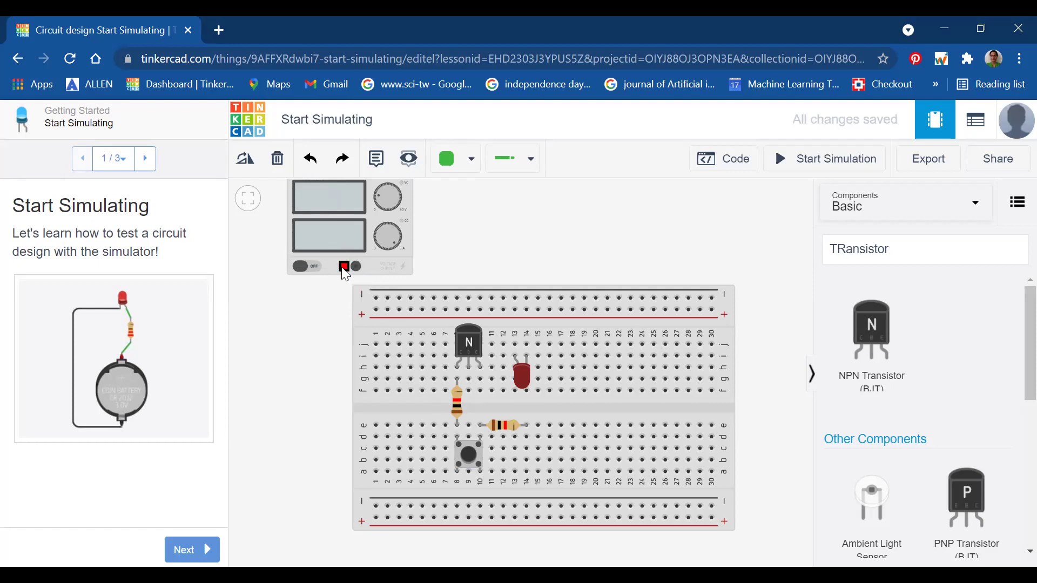
Wire the power supply's positive terminal to hole b8 on the breadboard, and move the pushbutton aside to columns 22 to 24.
left_click(344, 268)
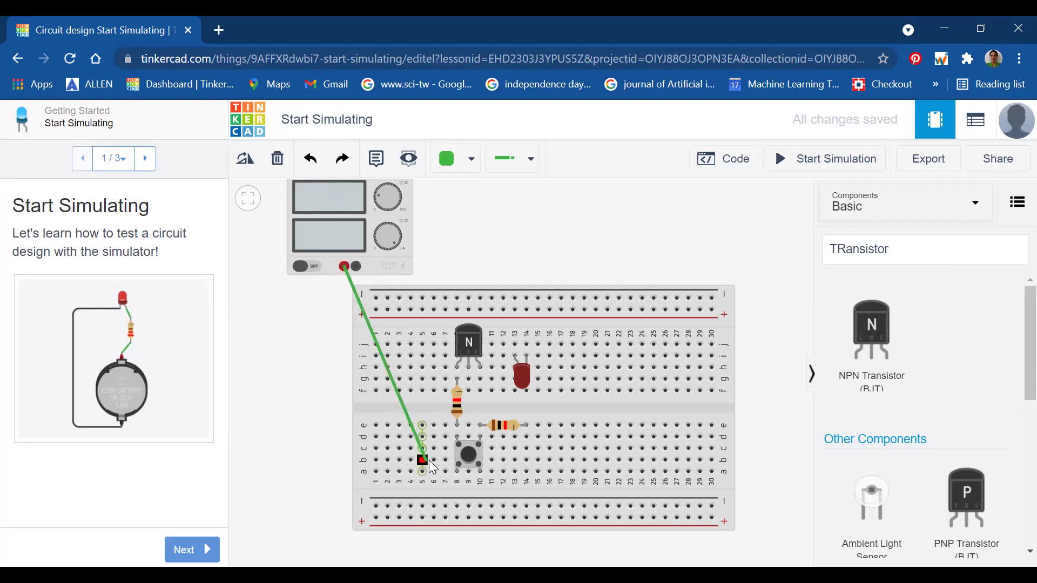
left_click(469, 457)
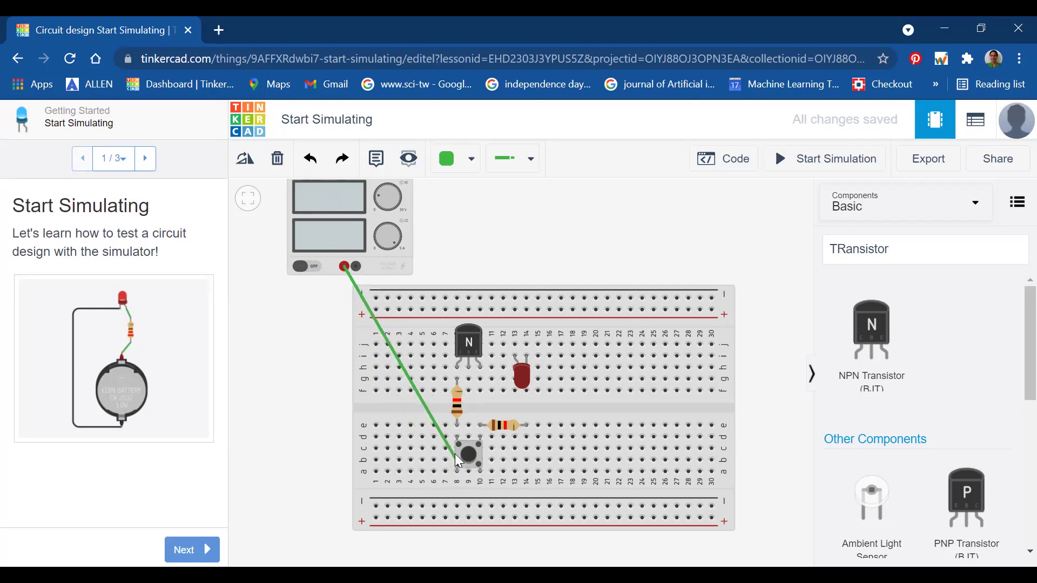
left_click(453, 457)
left_click(470, 445)
left_click_drag(470, 445, 631, 458)
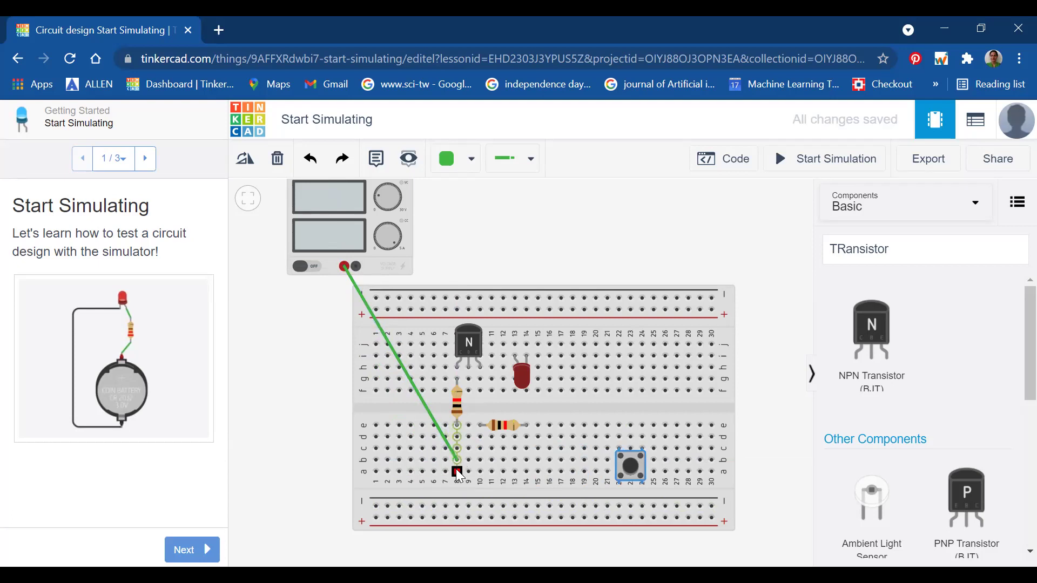
Wire the vertical resistor's upper end at g8 to the LED's column at j13, and the LED's other column at j14 to the upper negative rail.
left_click(457, 381)
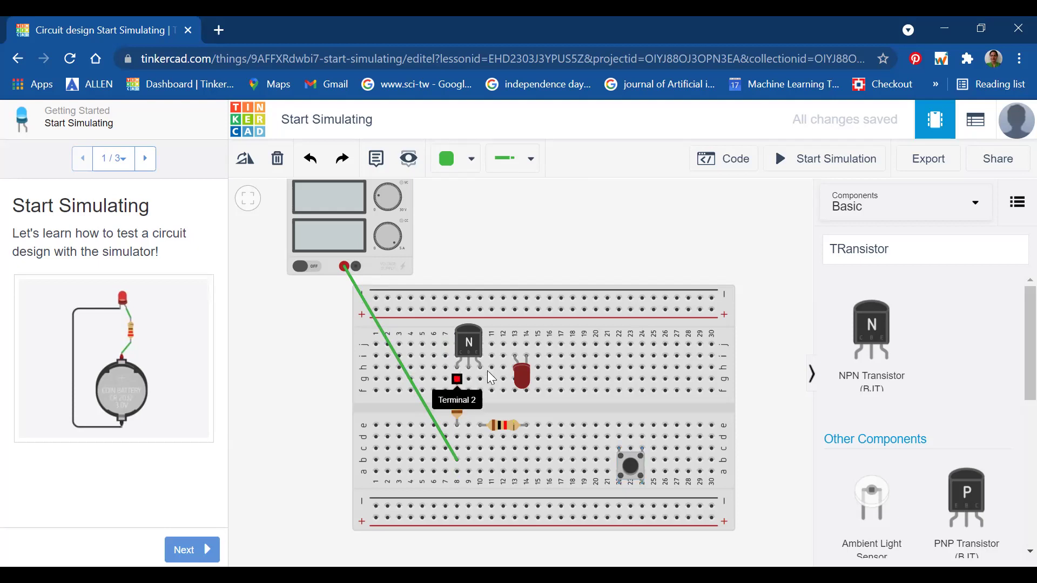
left_click(514, 342)
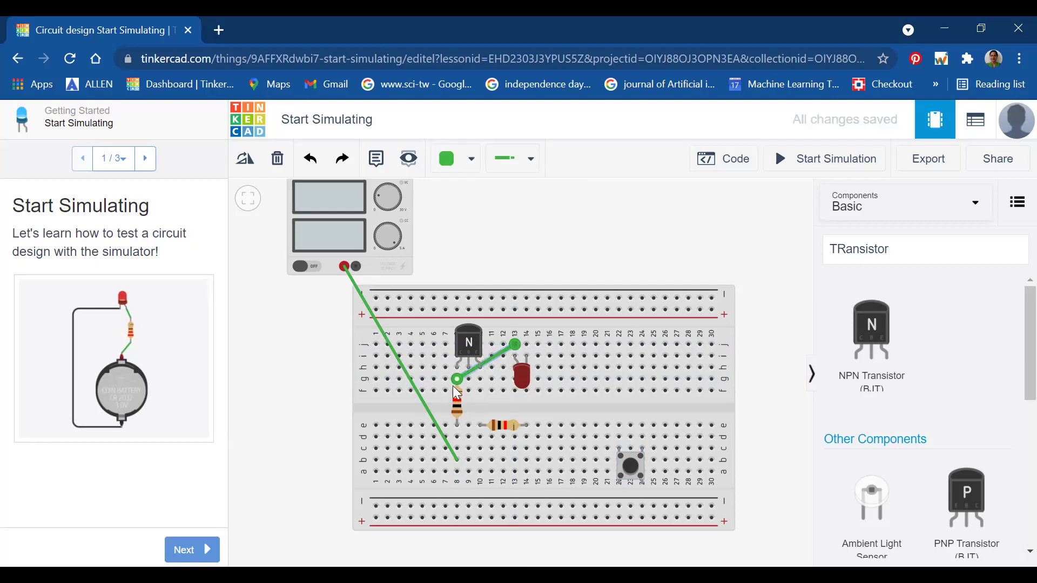
left_click(527, 344)
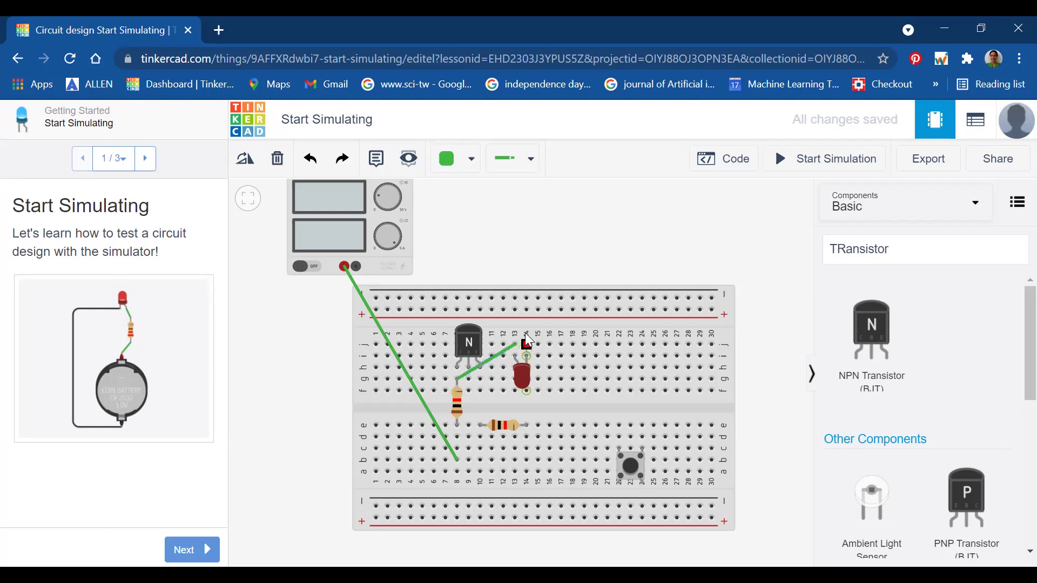
left_click(527, 298)
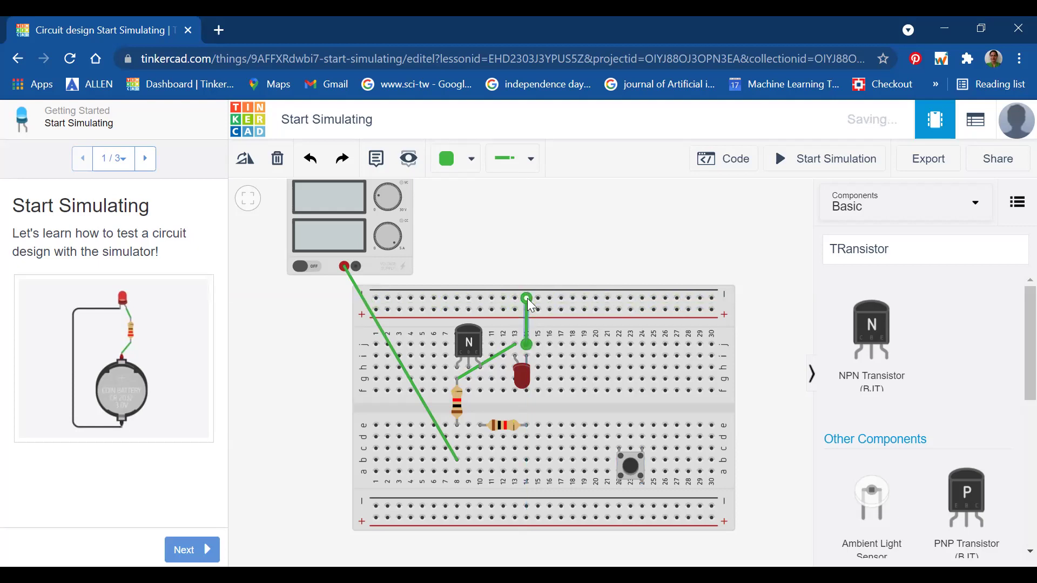
Connect the power supply's negative terminal and the transistor's column 10 leg, from hole g10, to the upper negative rail.
left_click(356, 267)
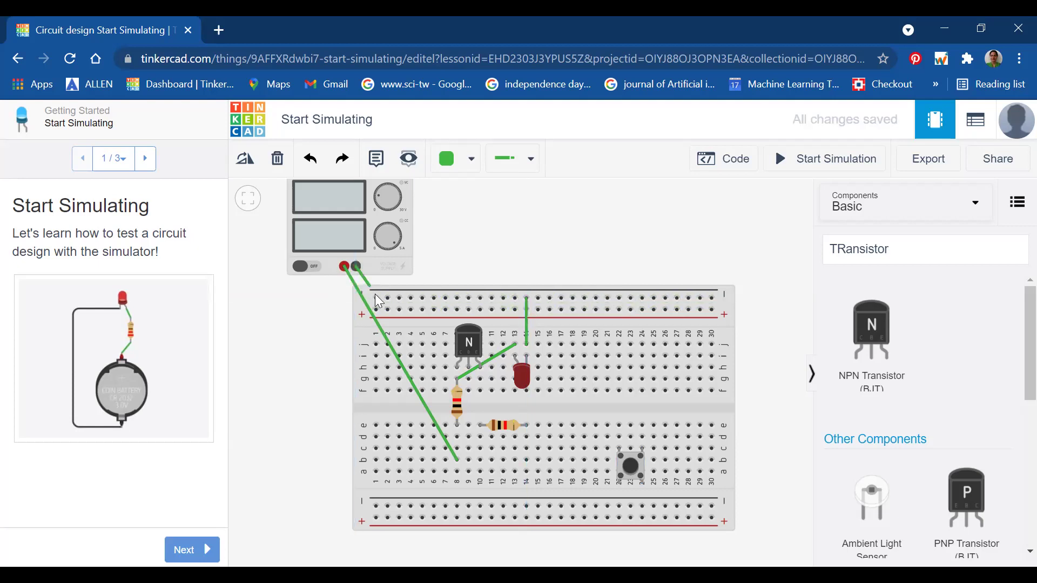
left_click(376, 297)
left_click(478, 379)
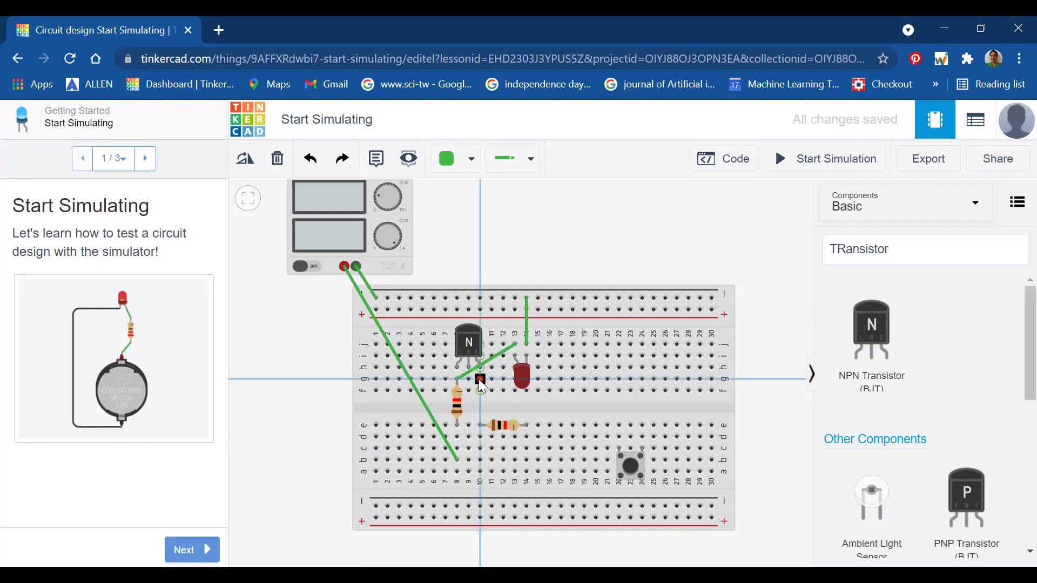
left_click(481, 298)
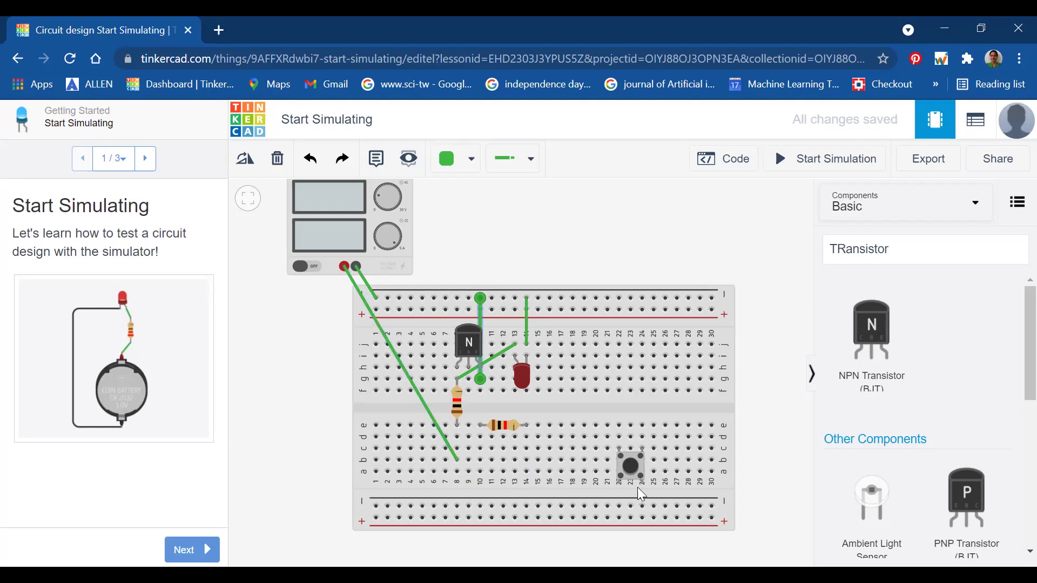
Move the pushbutton back to columns 8 to 10, between the supply wire and the horizontal resistor.
left_click(630, 453)
left_click_drag(626, 454, 468, 448)
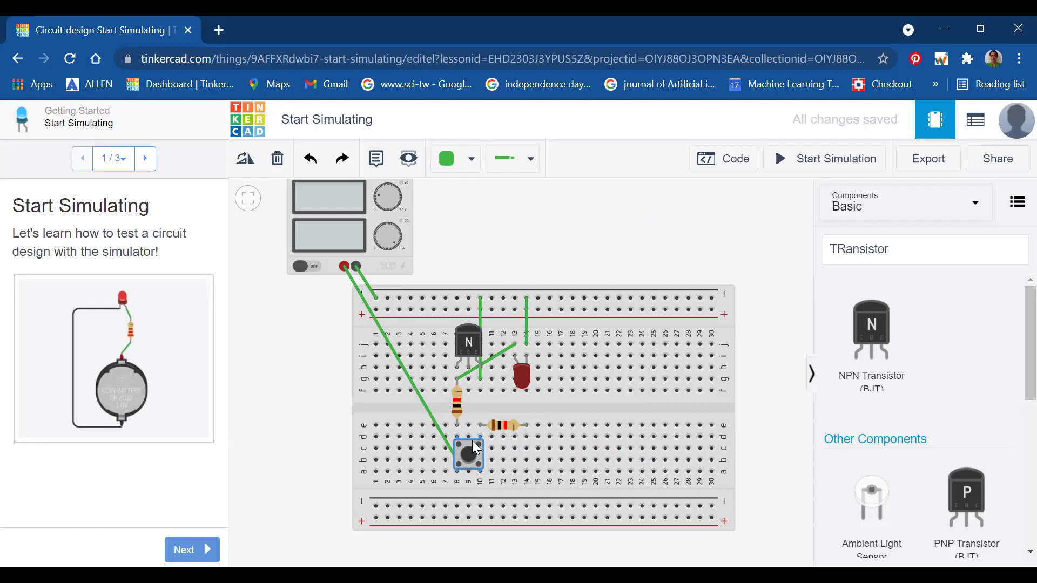
left_click_drag(474, 444, 500, 447)
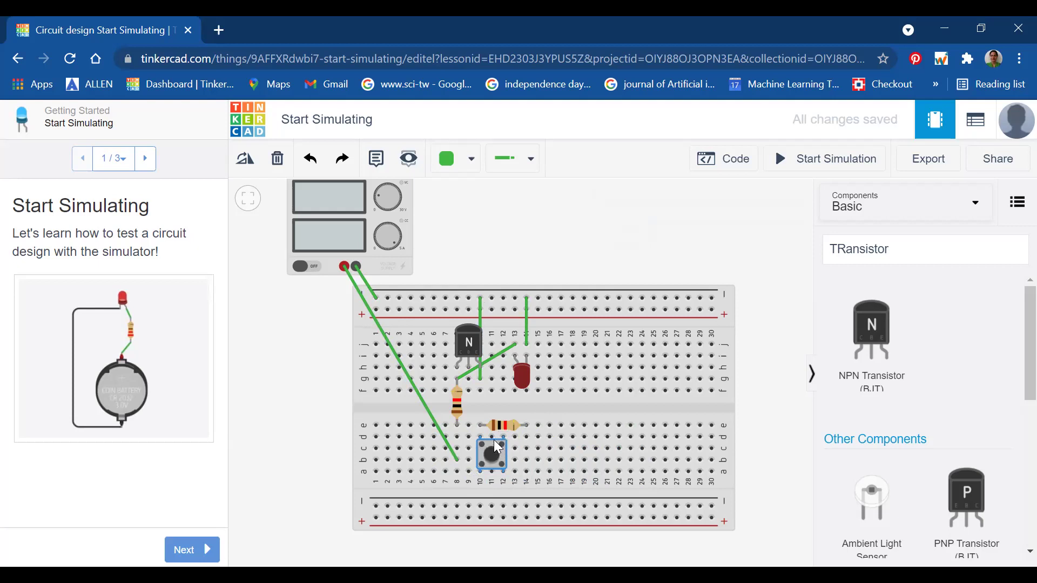
left_click_drag(497, 447, 462, 451)
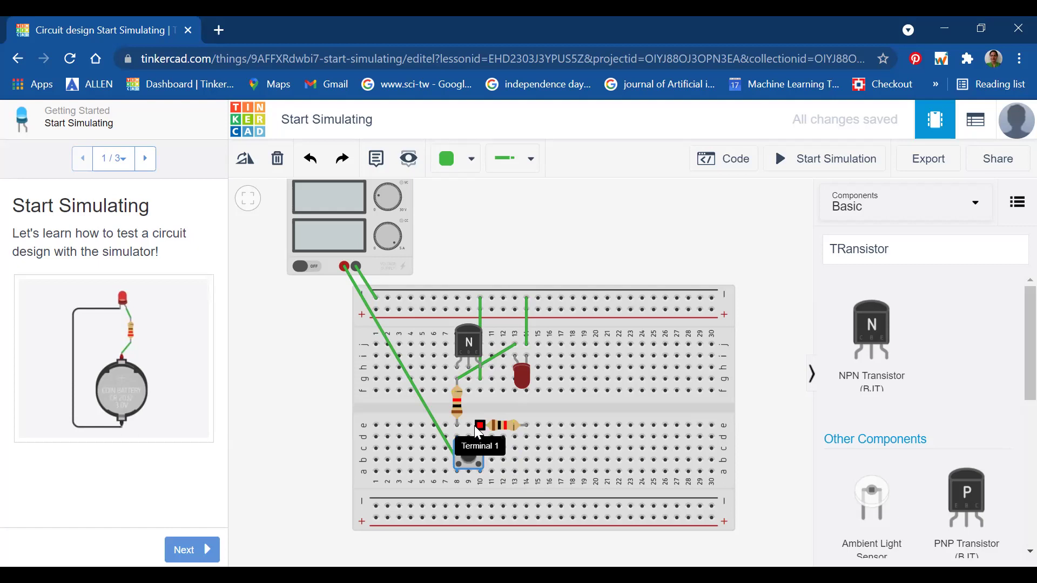
Wire the horizontal resistor's far end at d14 to the transistor's middle leg at g9.
left_click(527, 439)
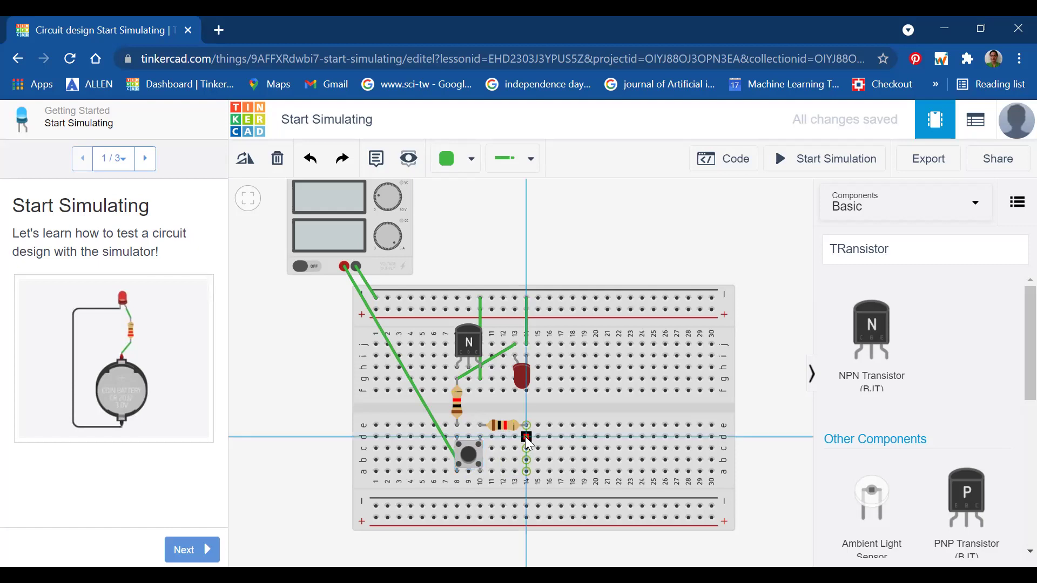
left_click(469, 381)
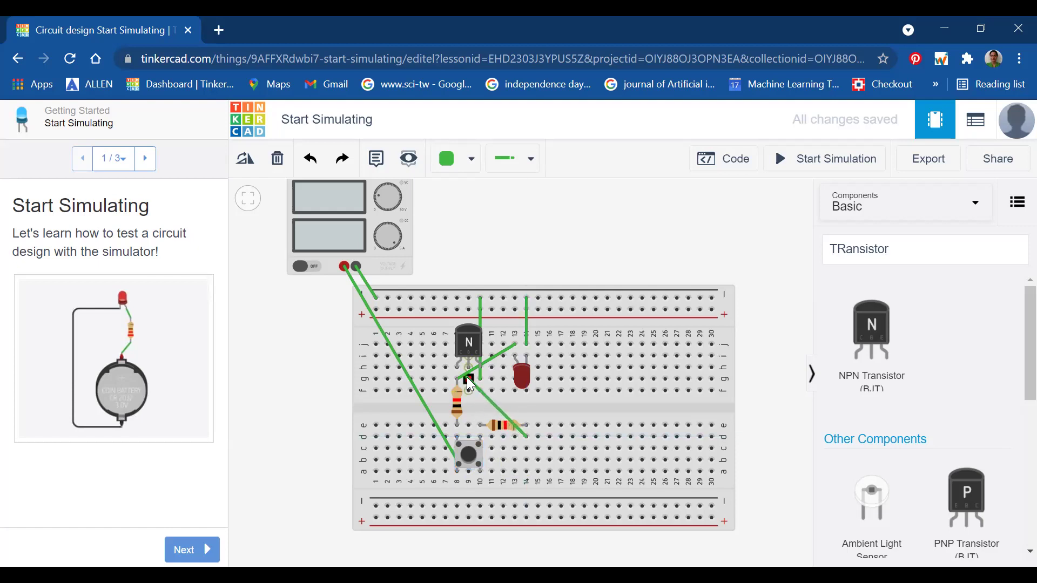
left_click(467, 380)
left_click(664, 246)
Run the simulation, operate the pushbutton several times to compare the LED's on and off states, and stop the simulation.
left_click(470, 466)
left_click(798, 159)
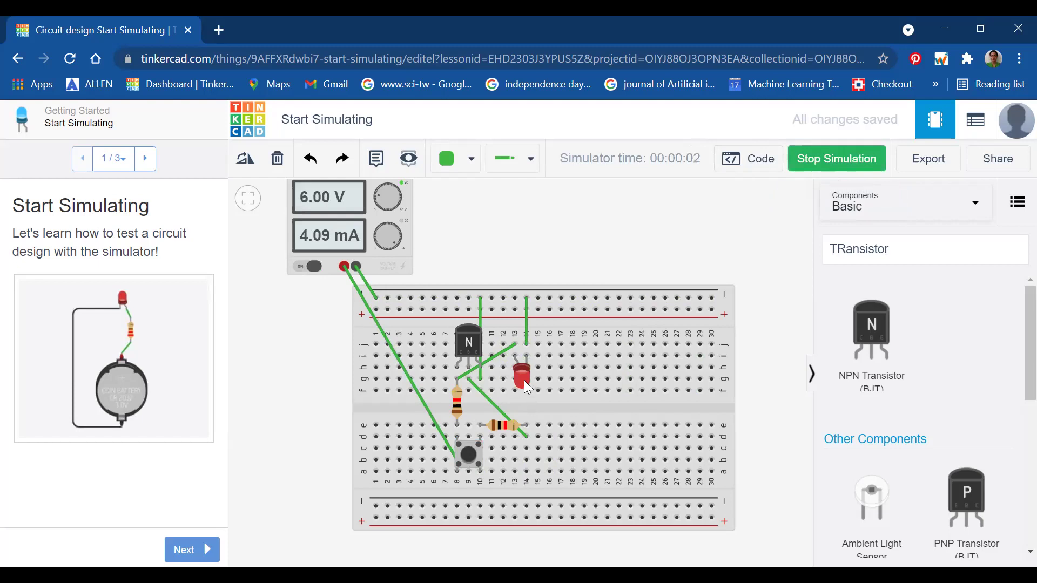
left_click(467, 456)
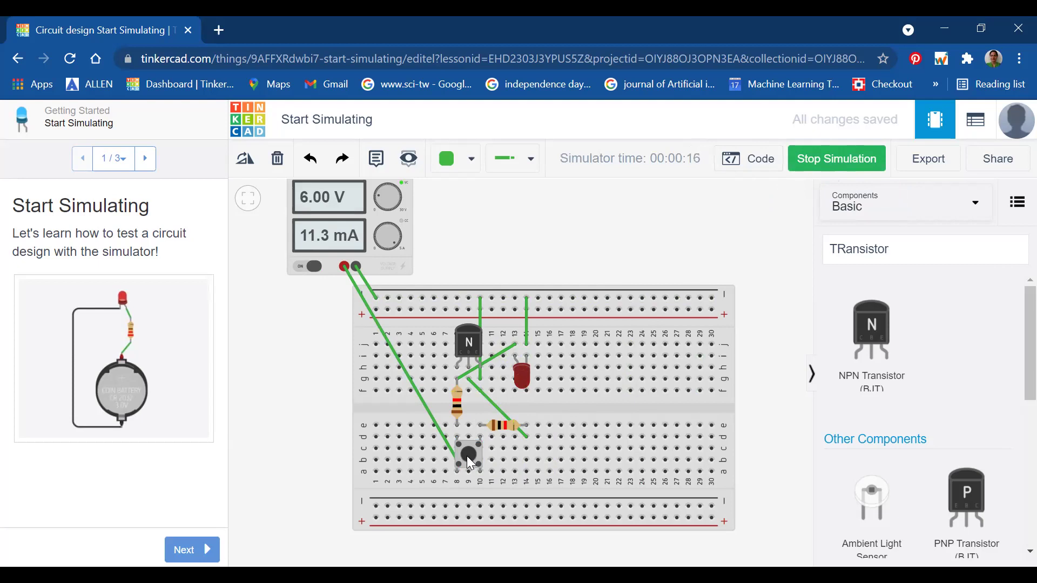
left_click(467, 456)
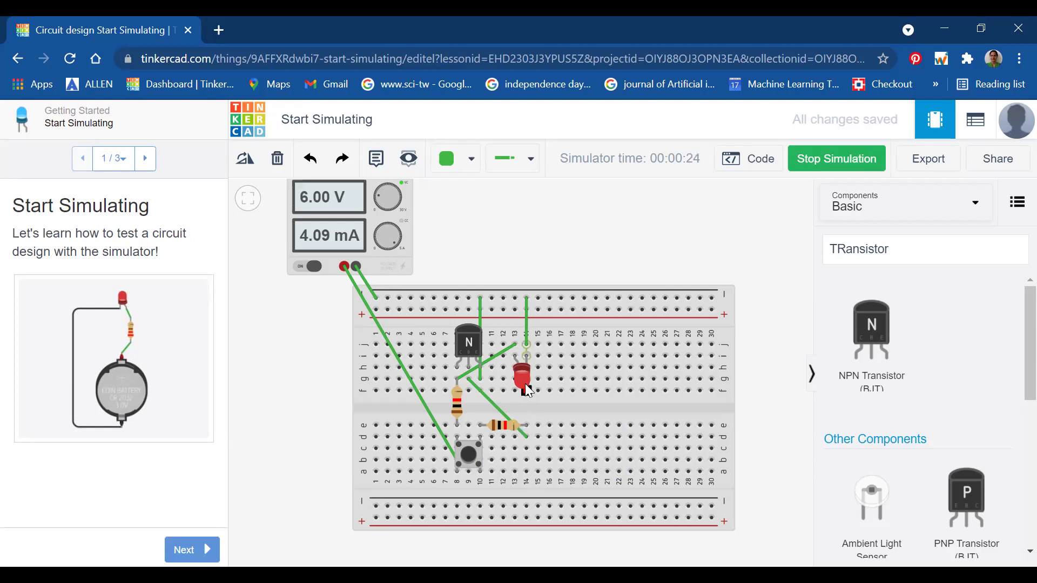
left_click(466, 458)
left_click(810, 170)
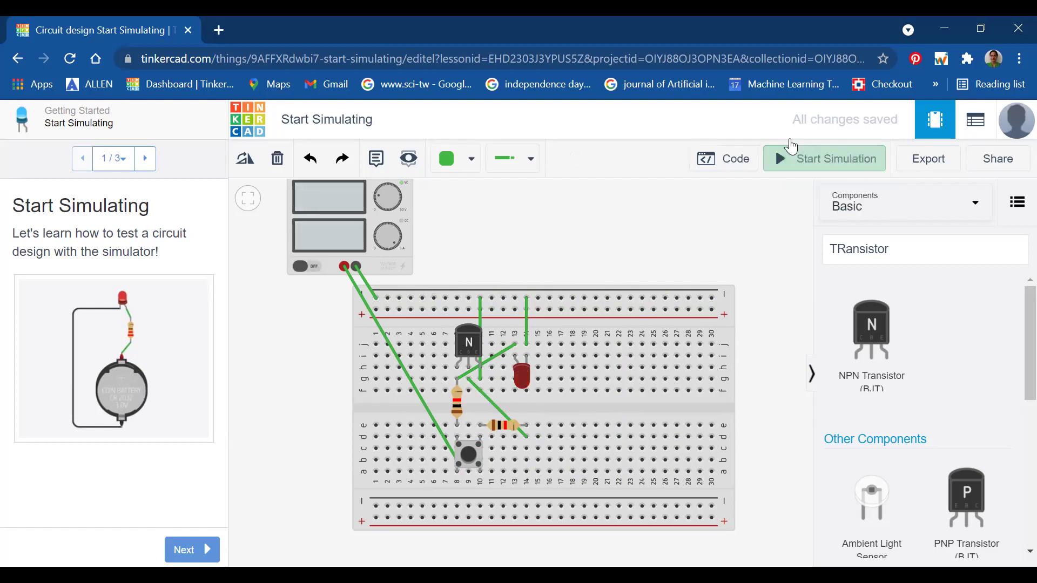